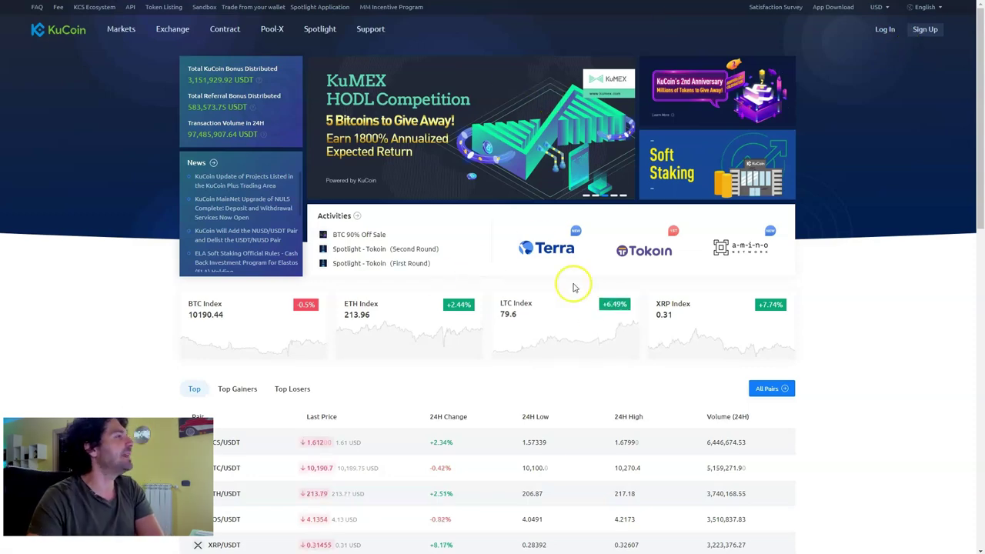
# Step: Examine the crypto pair listings on the home page, including the top gainers and top losers
pyautogui.scroll(-4, 495, 493)
pyautogui.scroll(2, 490, 317)
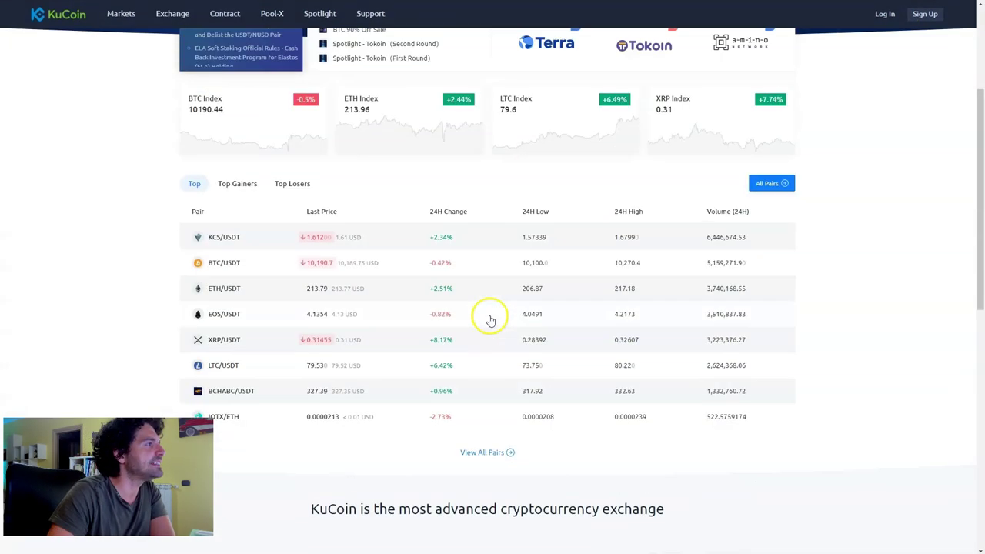
pyautogui.scroll(2, 462, 277)
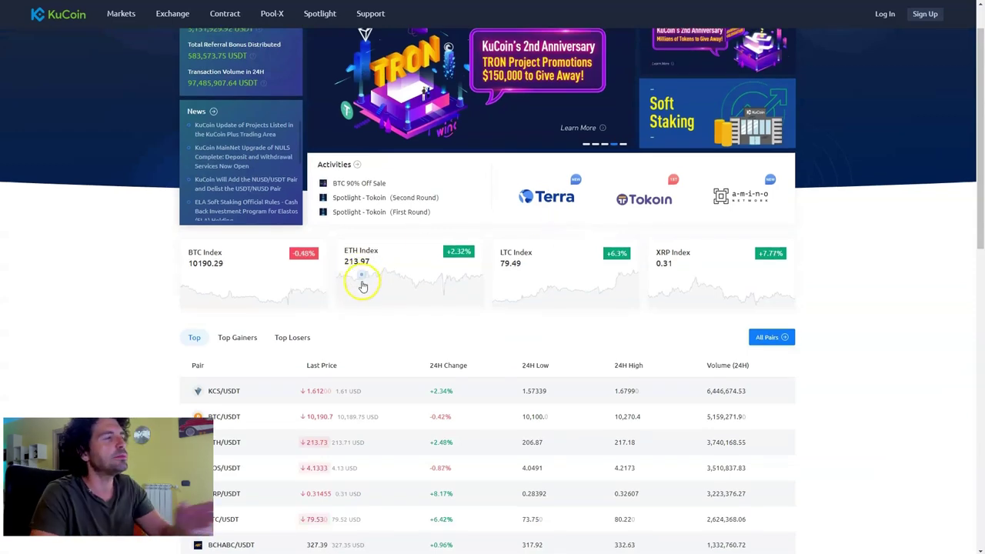
pyautogui.scroll(-1, 361, 285)
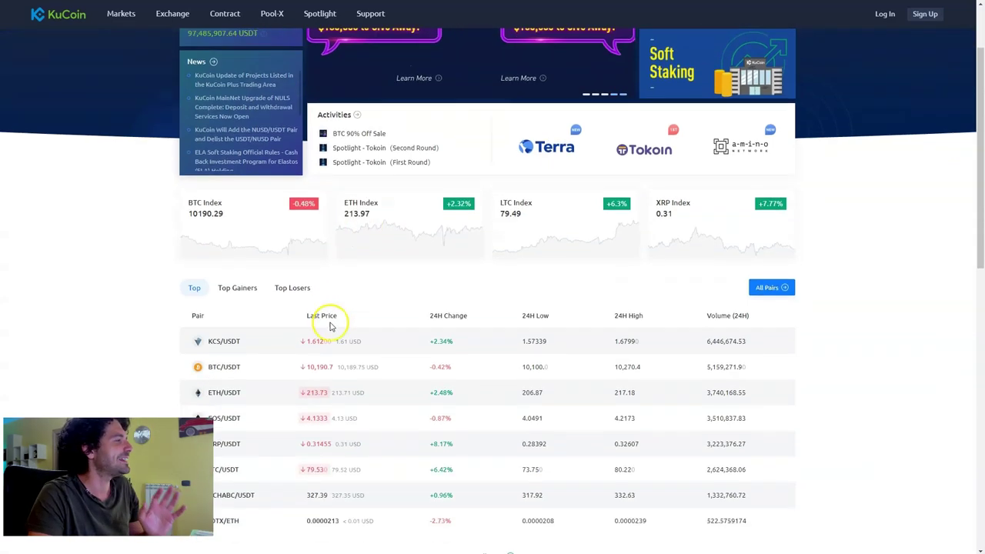
pyautogui.click(245, 287)
pyautogui.scroll(-2, 346, 295)
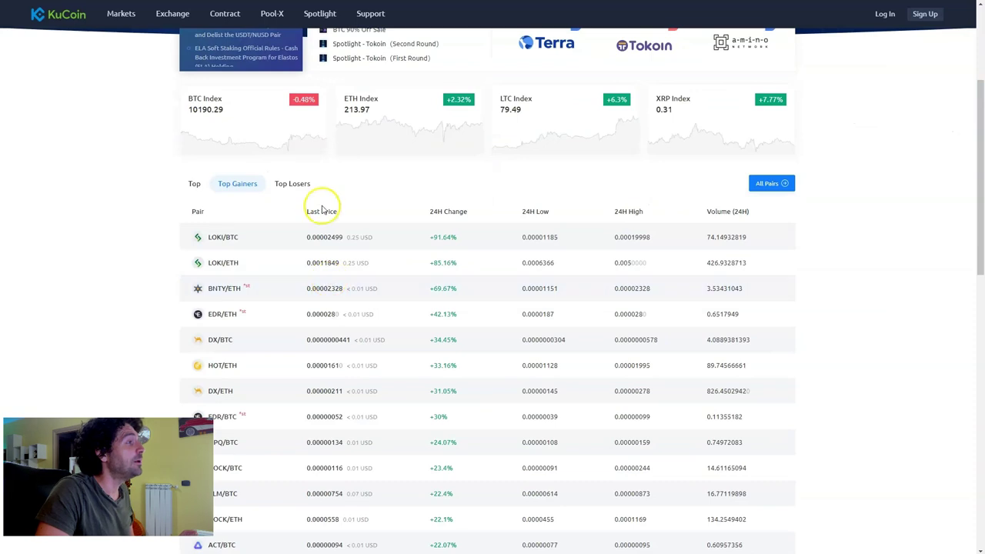
pyautogui.click(300, 186)
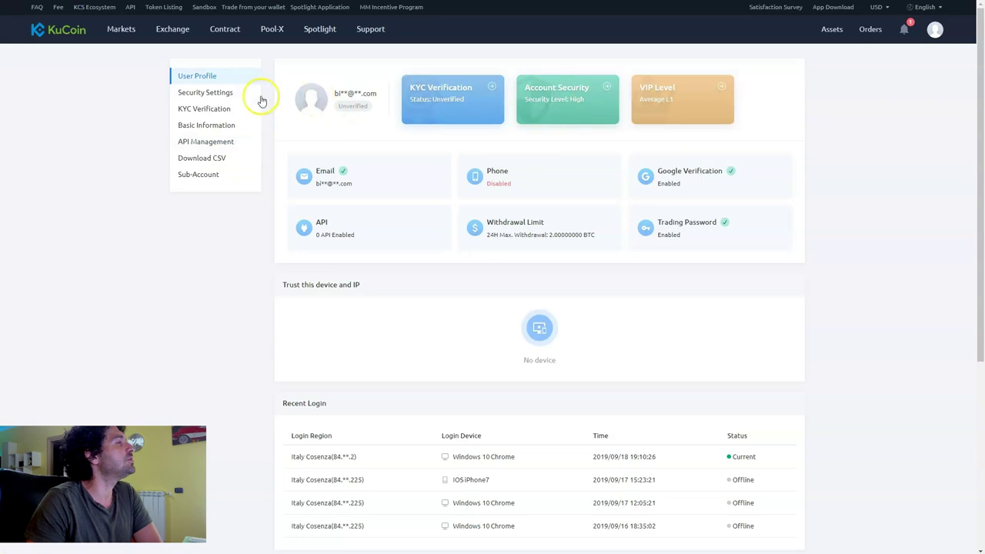
# Step: Review Google Verification, Email and Trading Password in the account's security settings, and the trading password prompt on the BTC/USDT trading page
pyautogui.click(219, 91)
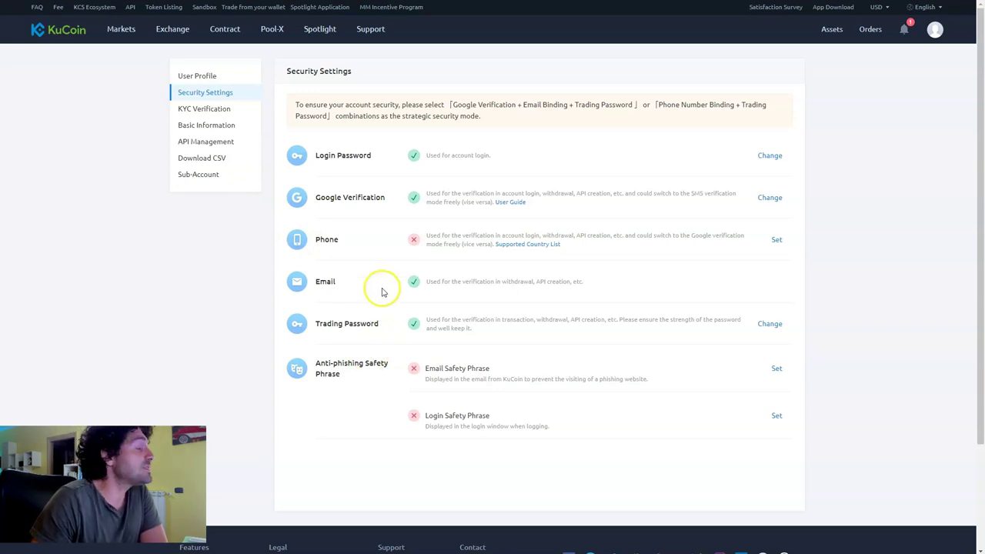
pyautogui.moveTo(380, 199); pyautogui.dragTo(315, 202)
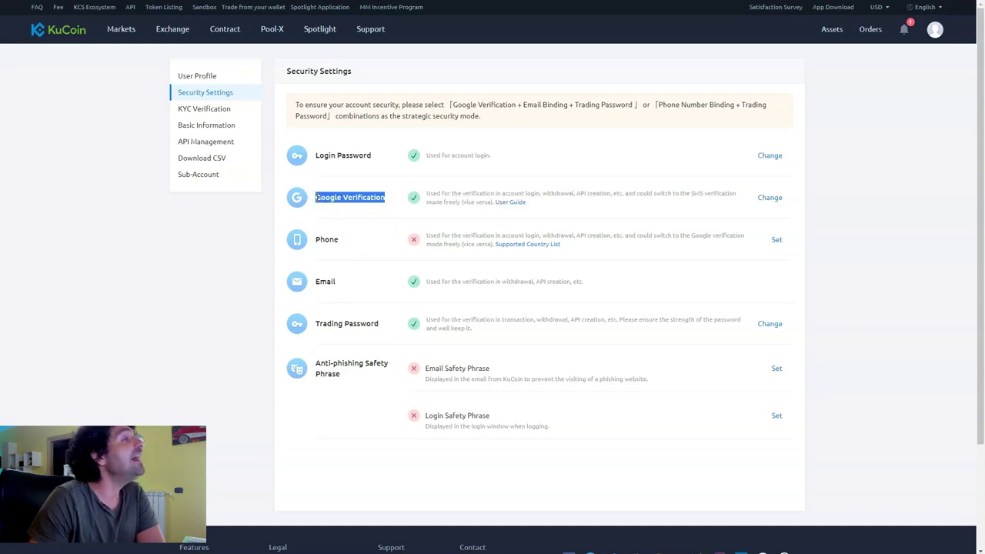
pyautogui.click(365, 285)
pyautogui.moveTo(378, 323); pyautogui.dragTo(315, 323)
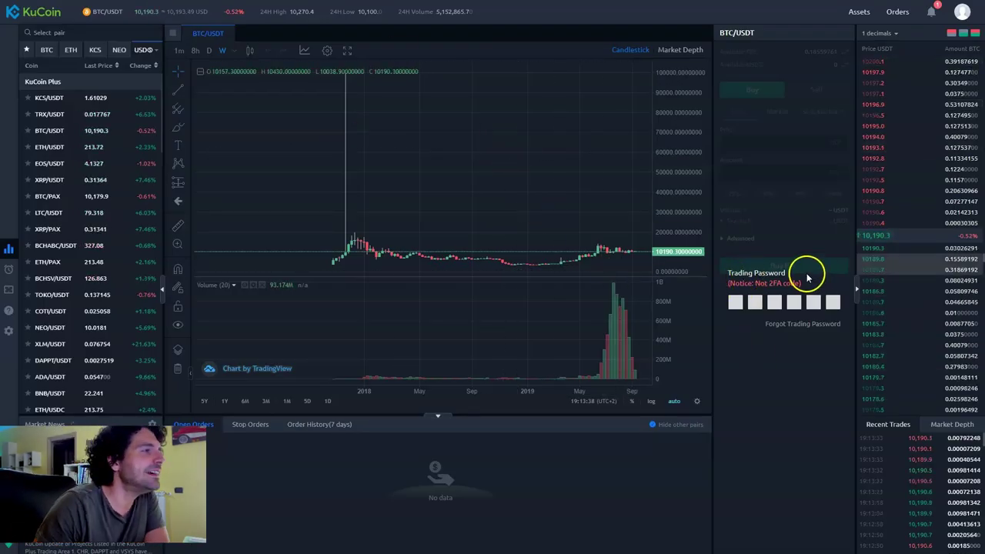
pyautogui.moveTo(728, 273); pyautogui.dragTo(787, 275)
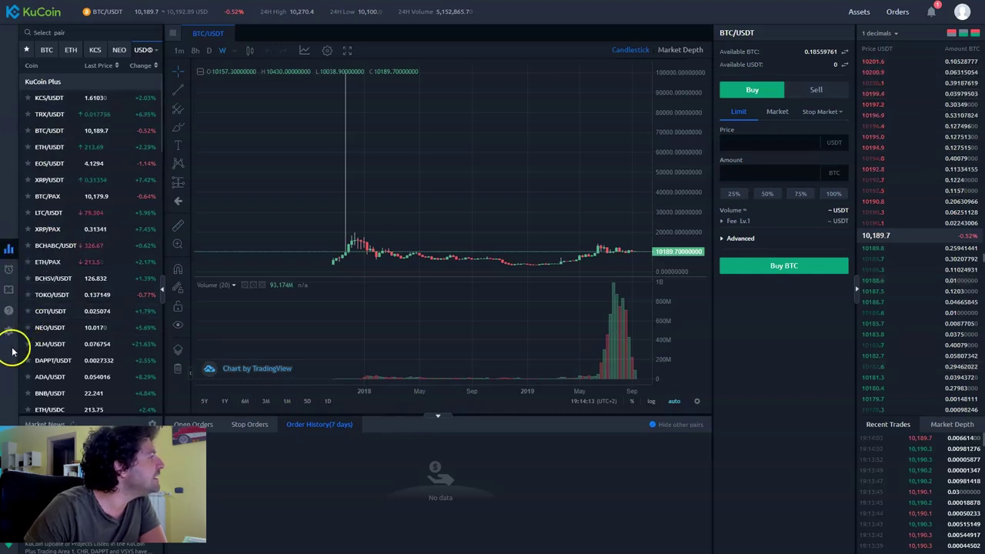
# Step: Create a price alert for the BTC/USDT pair crossing below 10000 USDT
pyautogui.click(9, 270)
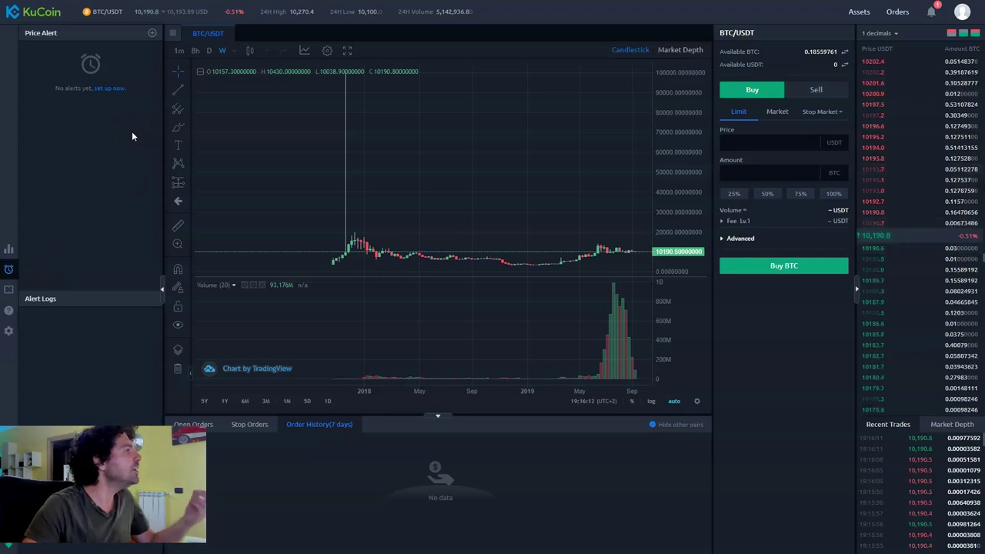
pyautogui.click(115, 89)
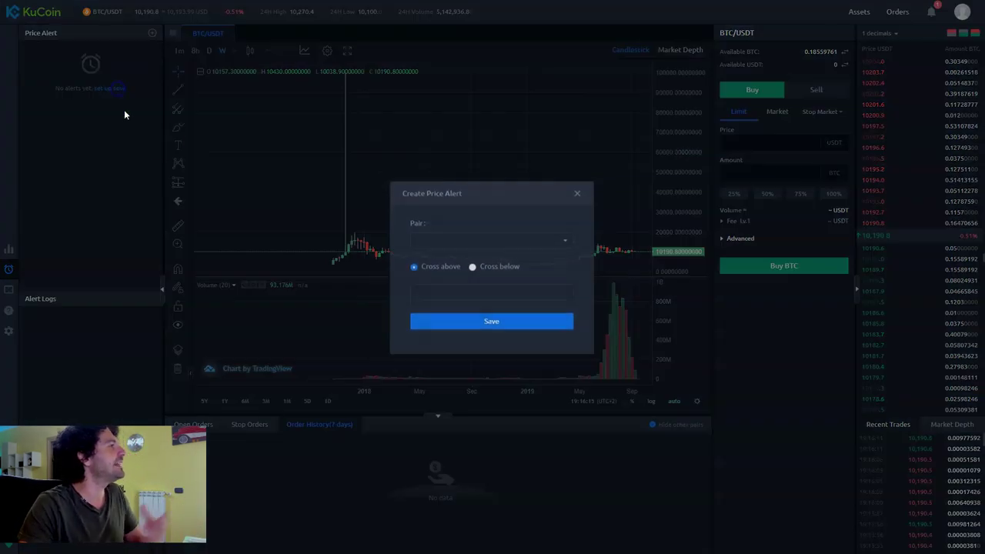
pyautogui.click(510, 247)
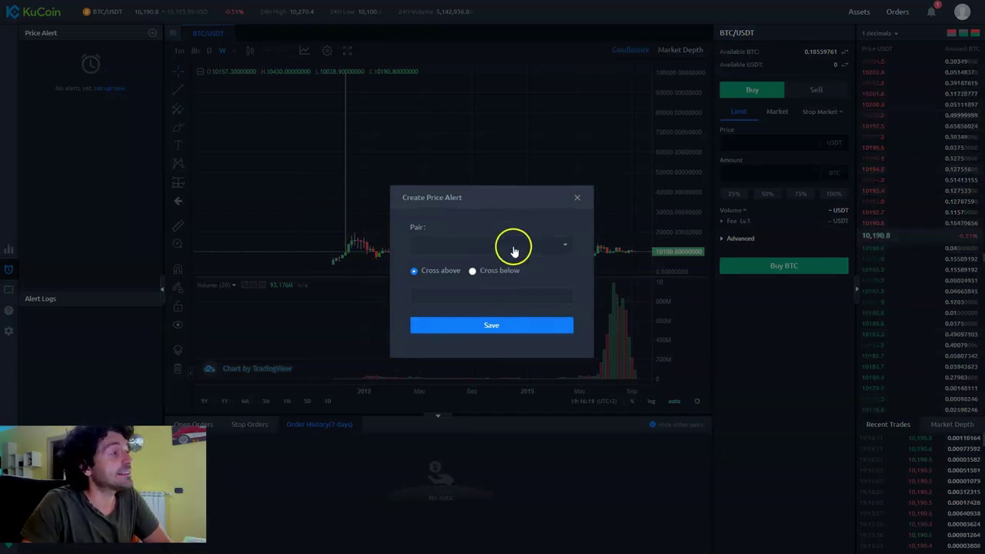
pyautogui.click(495, 248)
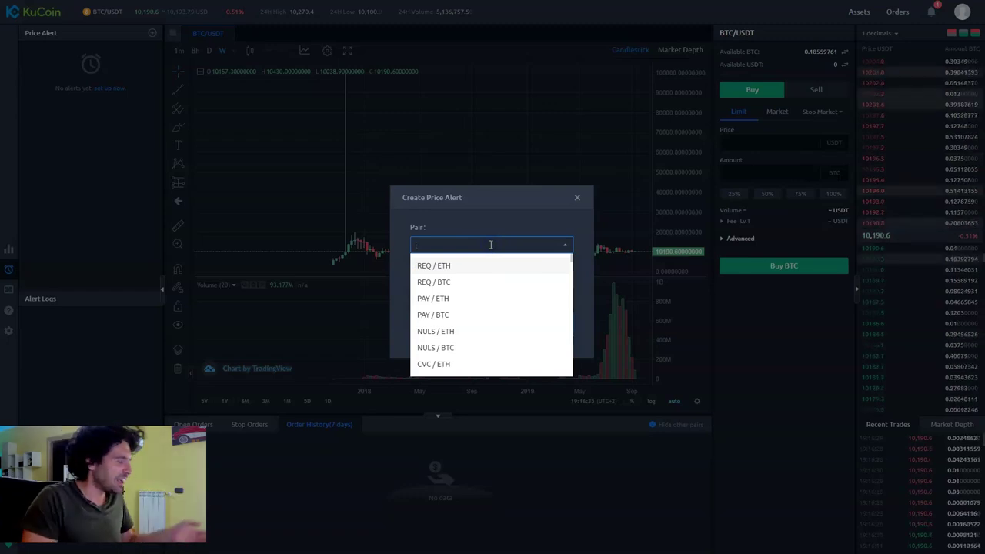
pyautogui.click(492, 243)
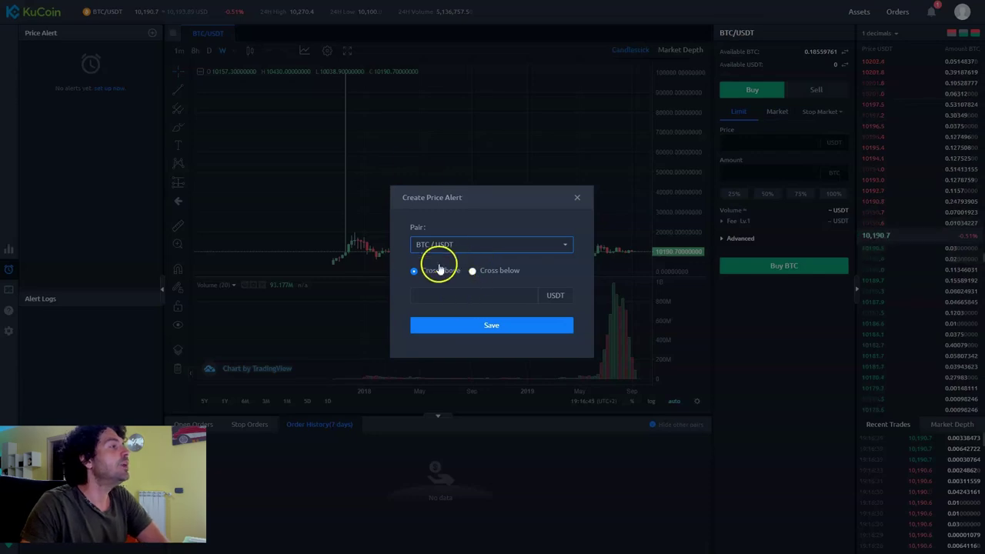
pyautogui.click(472, 271)
pyautogui.click(478, 294)
pyautogui.write('10000')
pyautogui.click(483, 329)
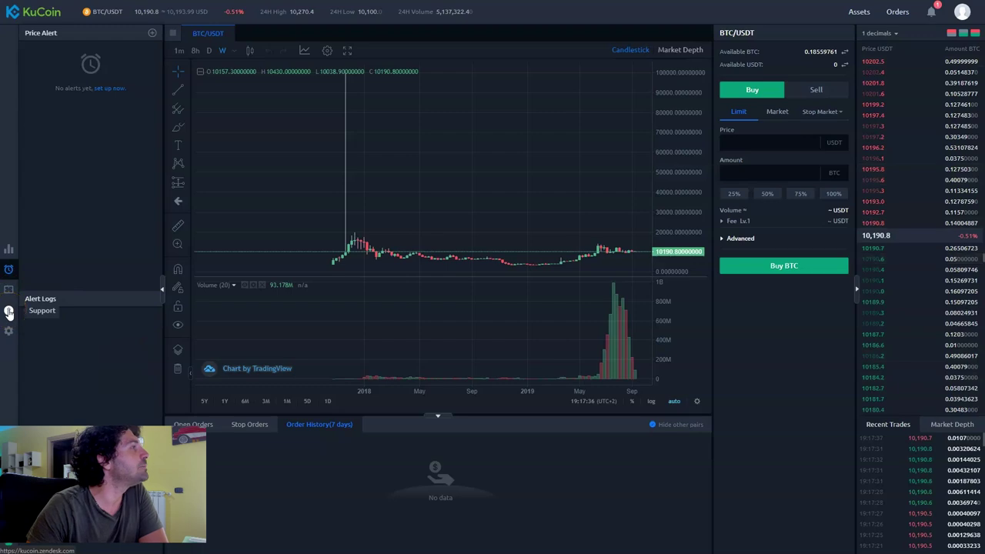
# Step: Check the language and fiat currency settings without changing them, and return to the markets list
pyautogui.click(9, 329)
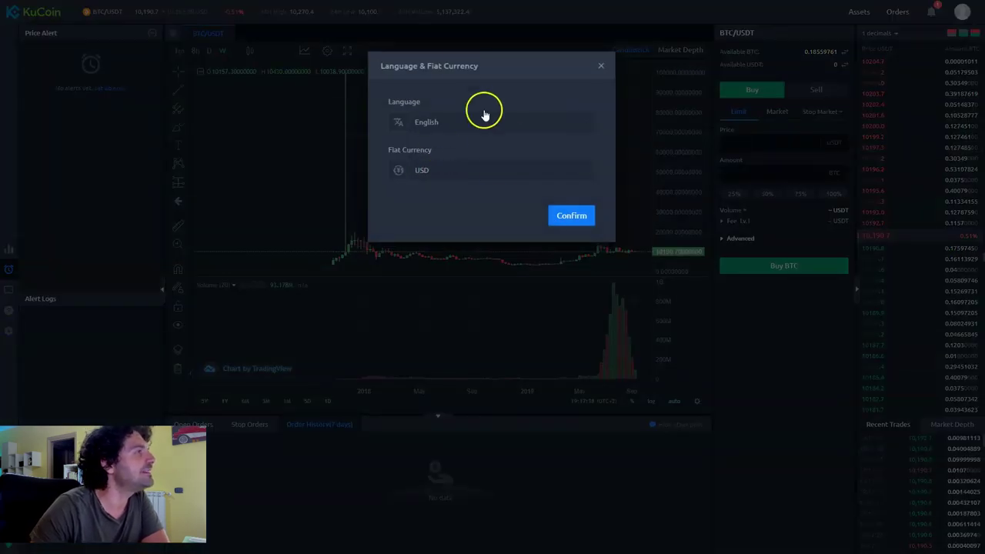
pyautogui.click(603, 65)
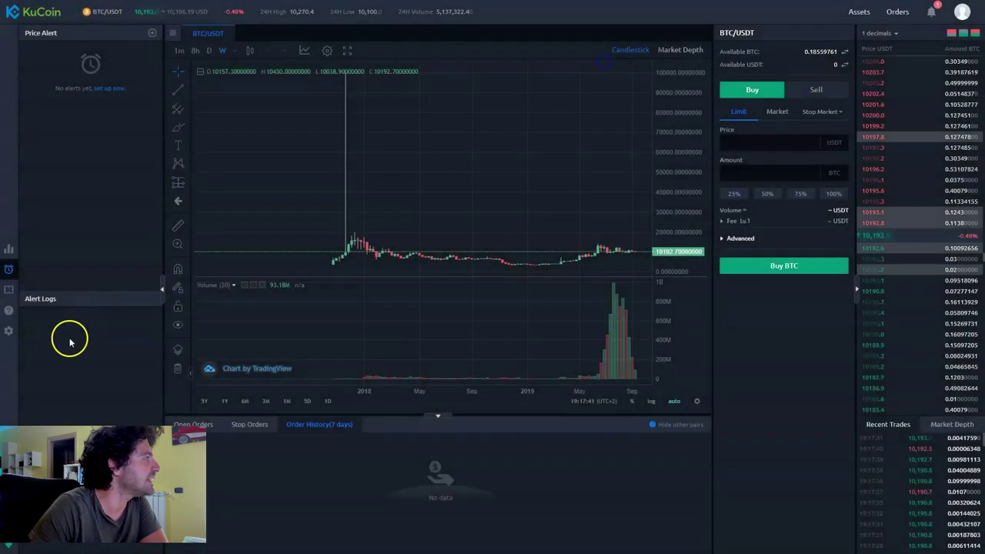
pyautogui.click(9, 249)
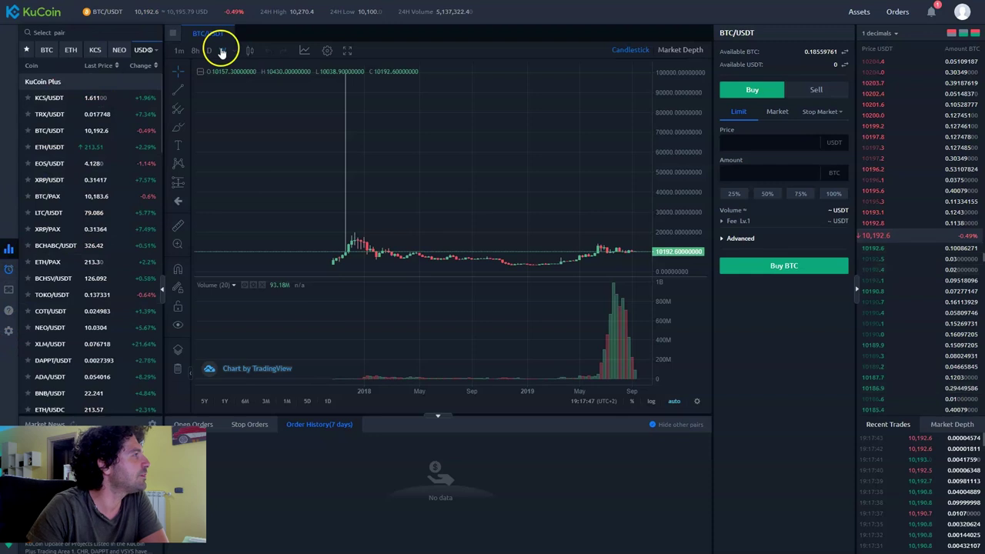
# Step: Open the XLM/USDT market and view the shapes available for drawing on its chart
pyautogui.click(50, 344)
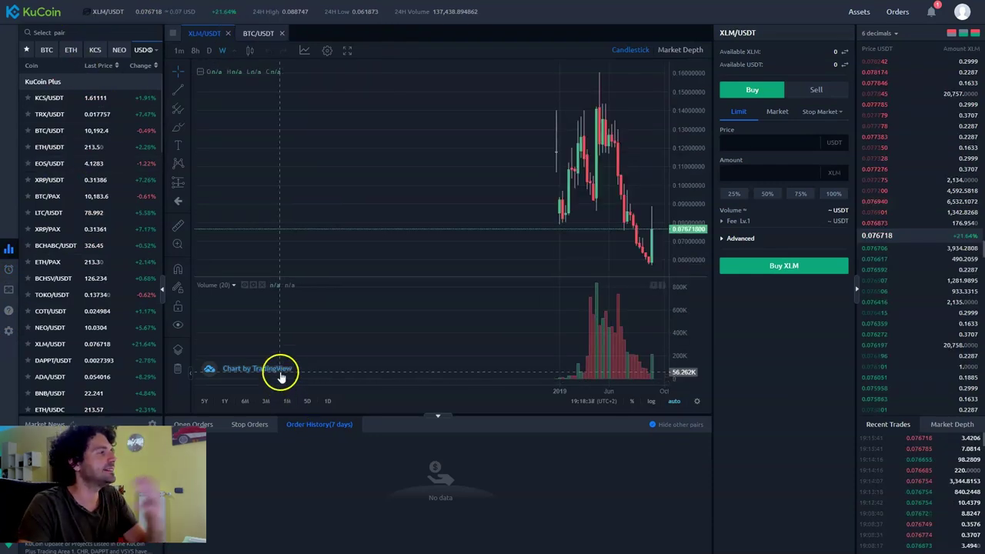
pyautogui.click(179, 131)
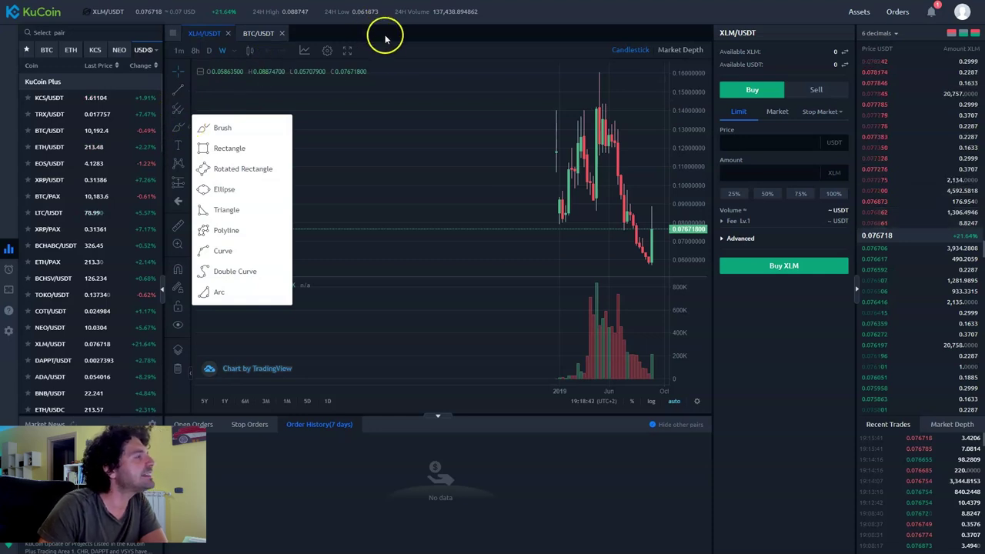
pyautogui.click(395, 58)
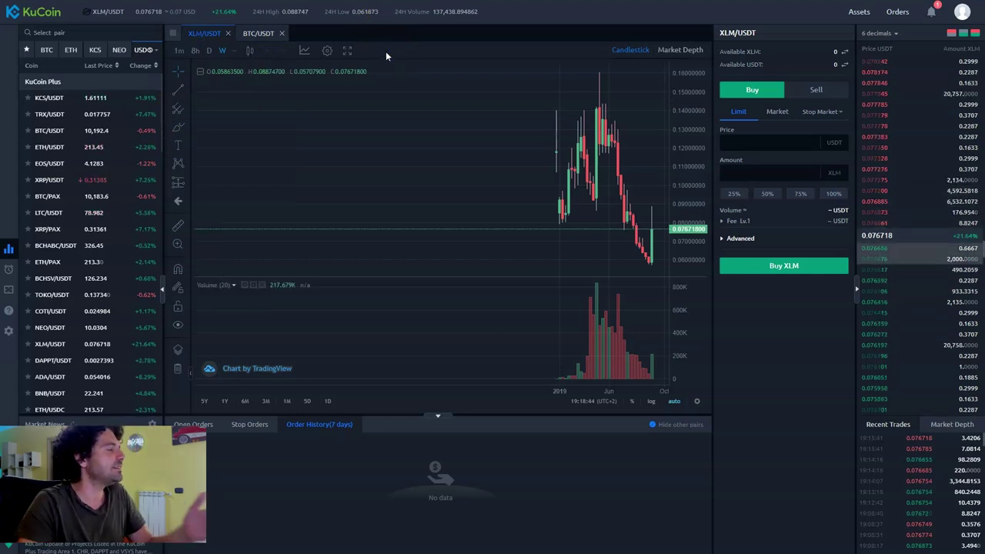
pyautogui.click(348, 167)
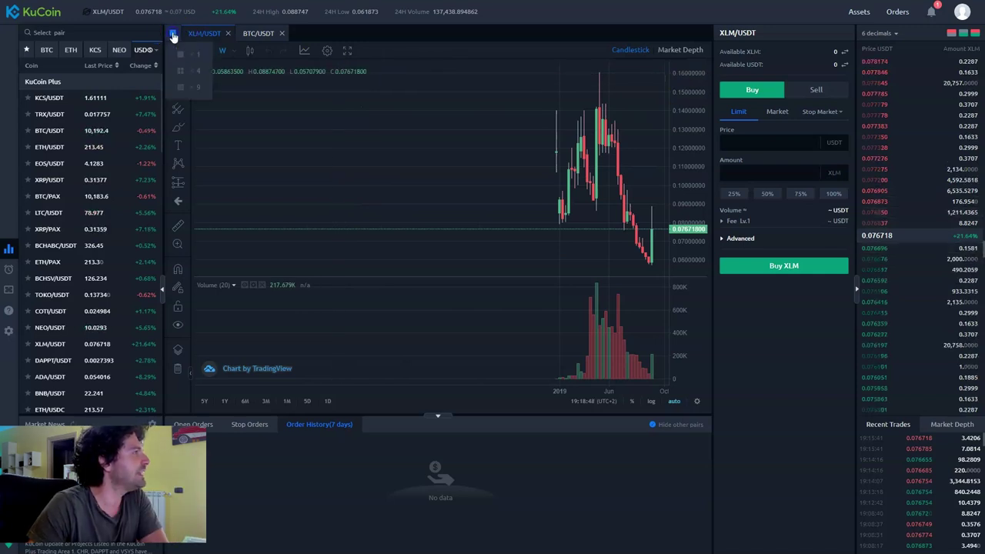
# Step: Set the XLM/USDT chart to the daily interval and switch the workspace to the four-chart layout
pyautogui.click(185, 54)
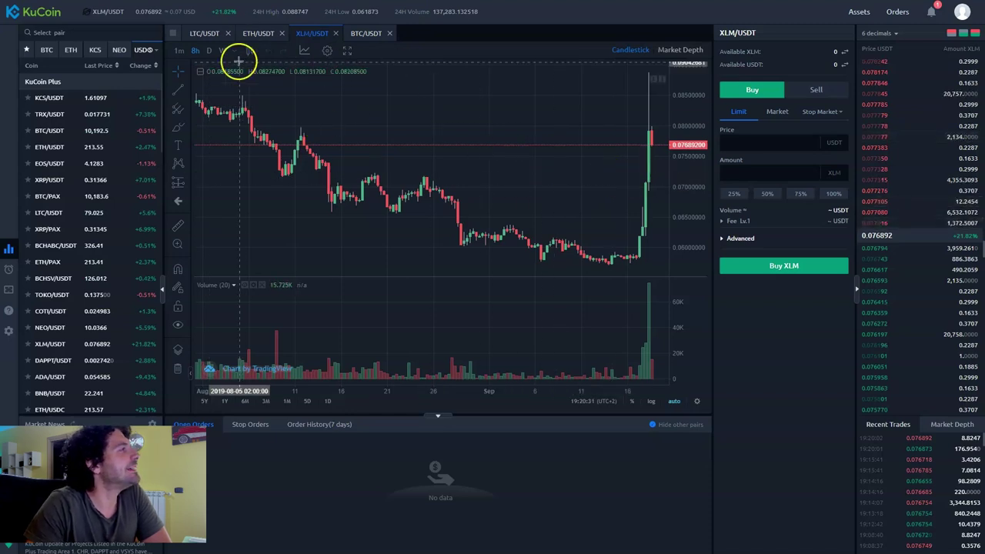
pyautogui.click(208, 50)
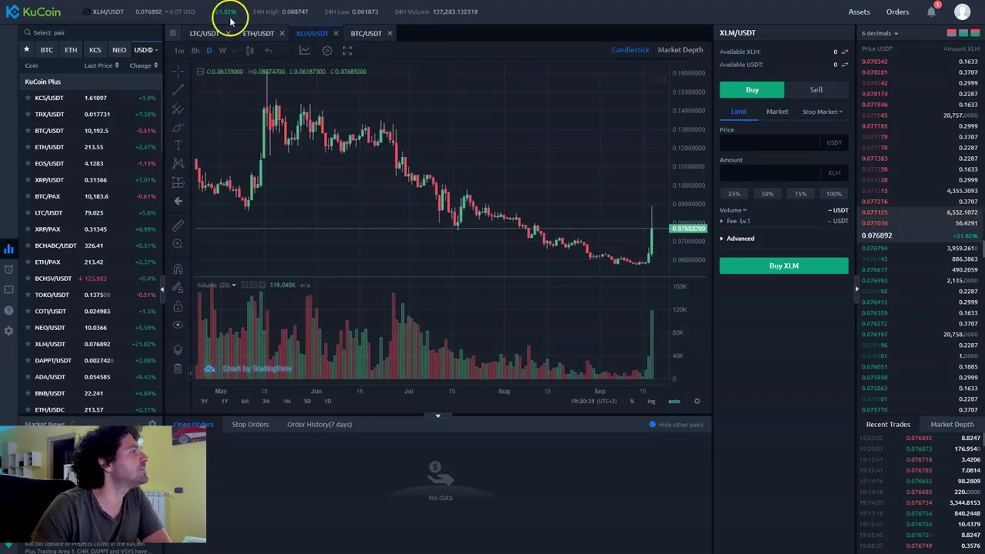
pyautogui.click(173, 34)
pyautogui.click(180, 71)
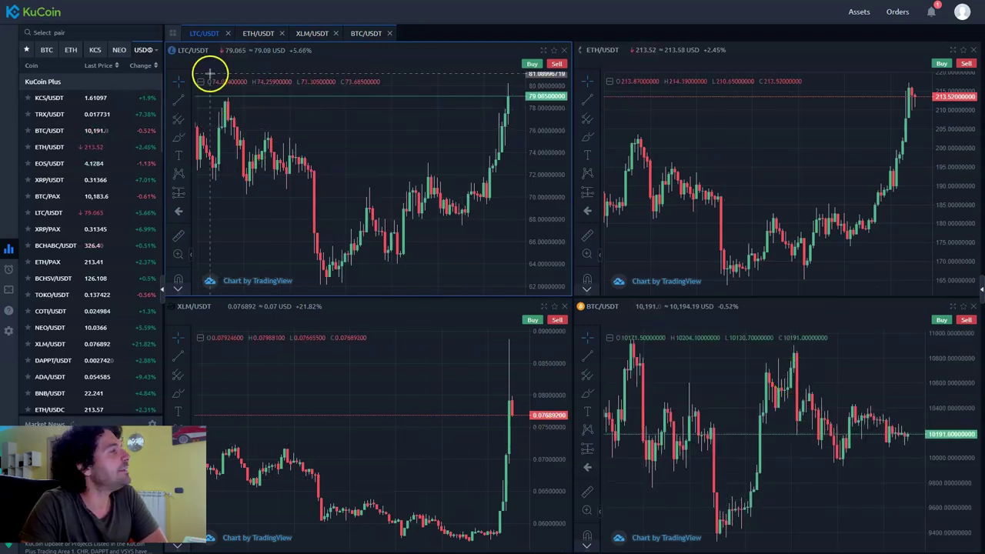
# Step: Try the nine-chart layout and look over the grid of open pairs
pyautogui.moveTo(176, 43)
pyautogui.click(184, 91)
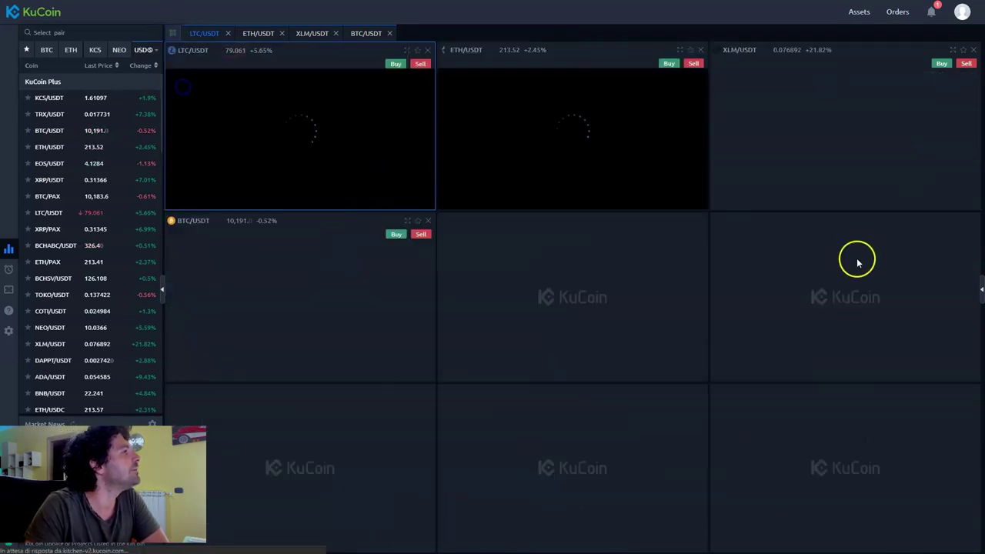
pyautogui.click(714, 343)
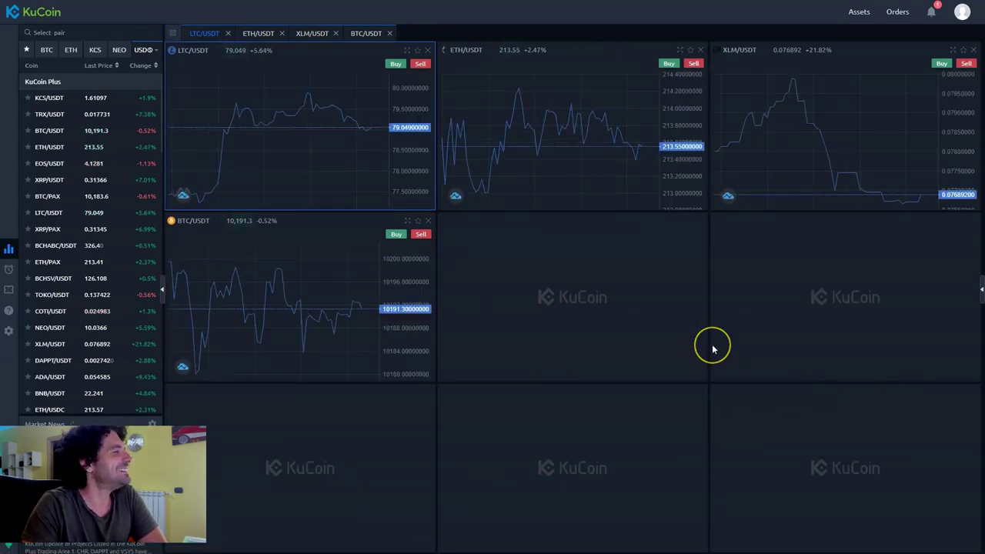
pyautogui.click(715, 331)
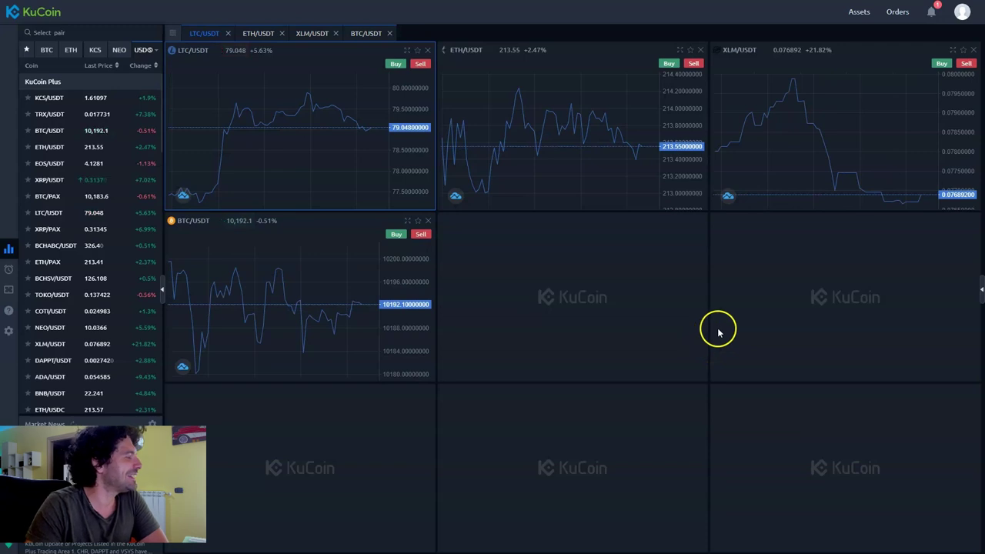
pyautogui.click(174, 35)
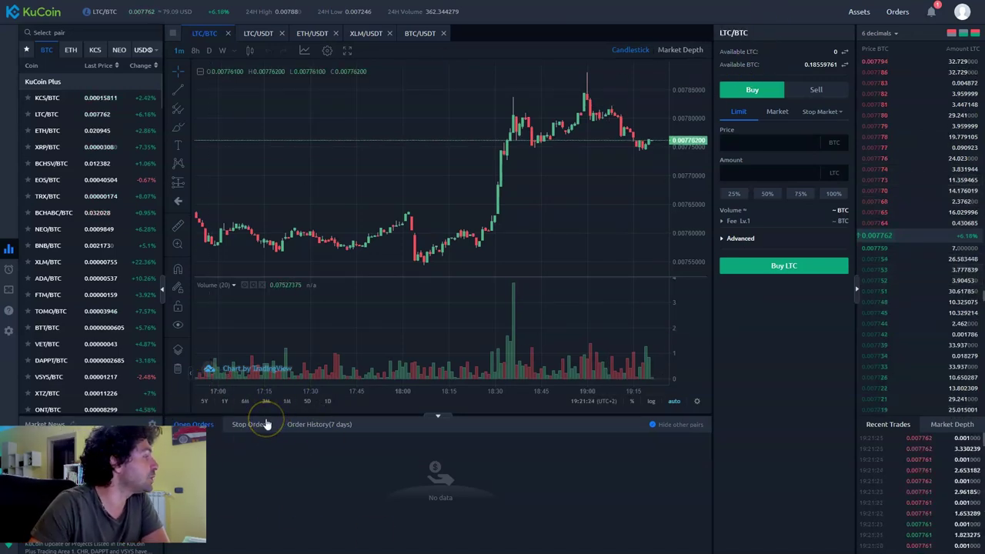
# Step: Review the LTC/BTC order history for the last 7 days and compare it with the stop orders list
pyautogui.click(322, 428)
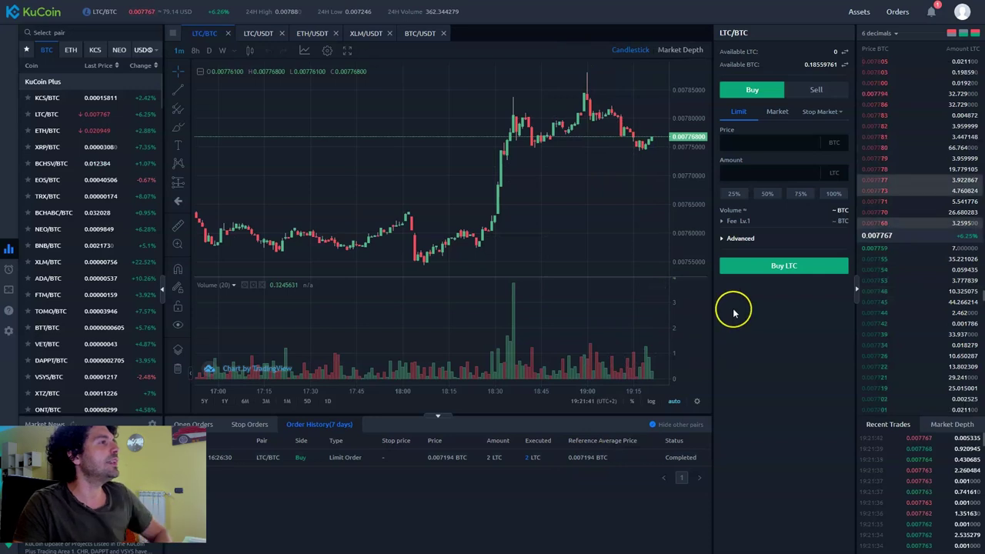
pyautogui.click(733, 347)
pyautogui.click(265, 401)
pyautogui.click(300, 431)
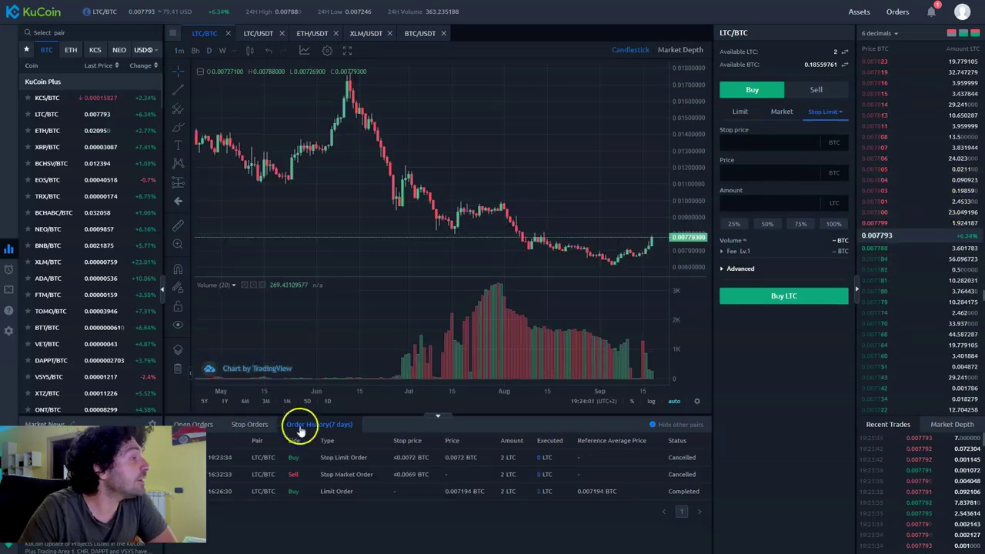
pyautogui.click(254, 427)
pyautogui.click(311, 426)
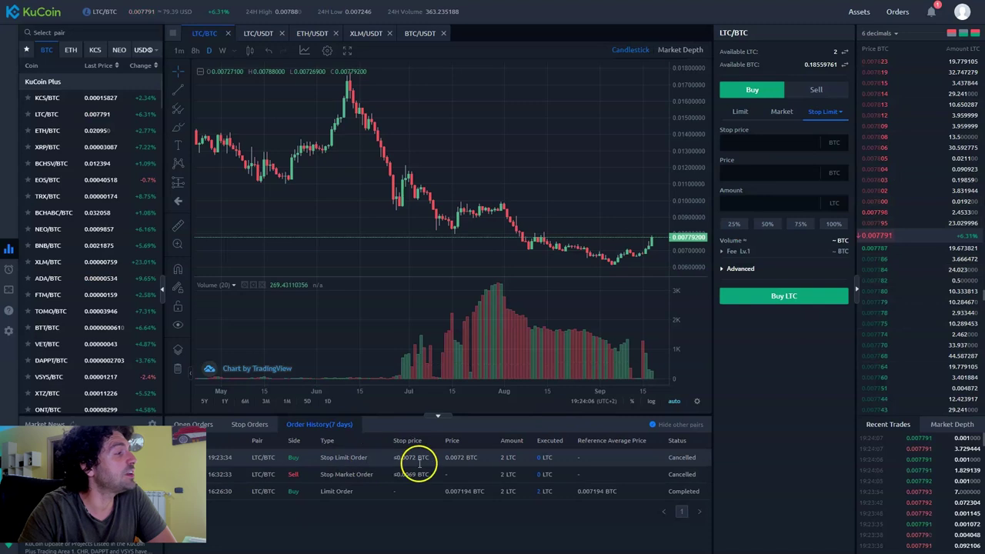
pyautogui.click(243, 426)
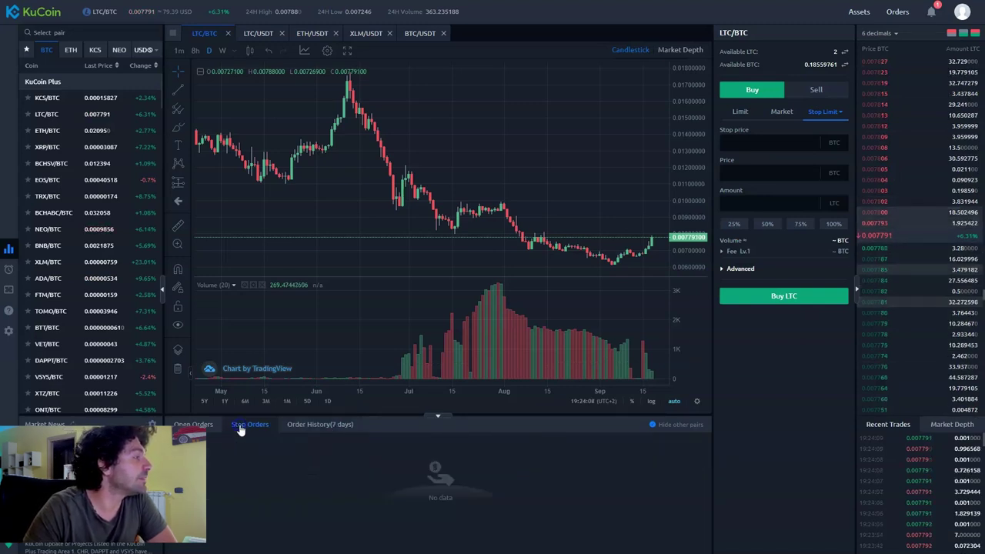
pyautogui.click(346, 426)
pyautogui.click(256, 425)
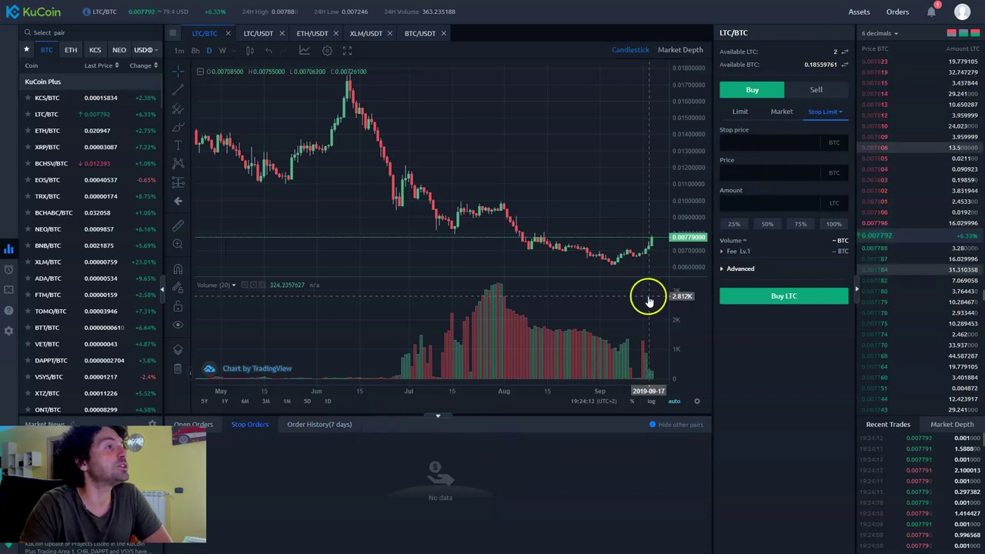
pyautogui.click(325, 425)
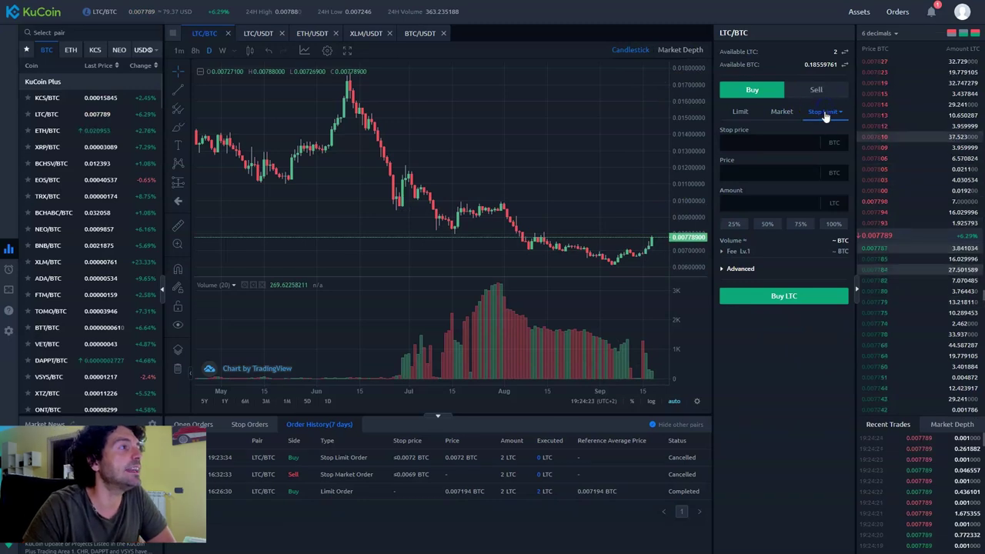
# Step: View the stop-market order form for LTC/BTC and switch back to the stop-limit form
pyautogui.moveTo(825, 112)
pyautogui.click(820, 144)
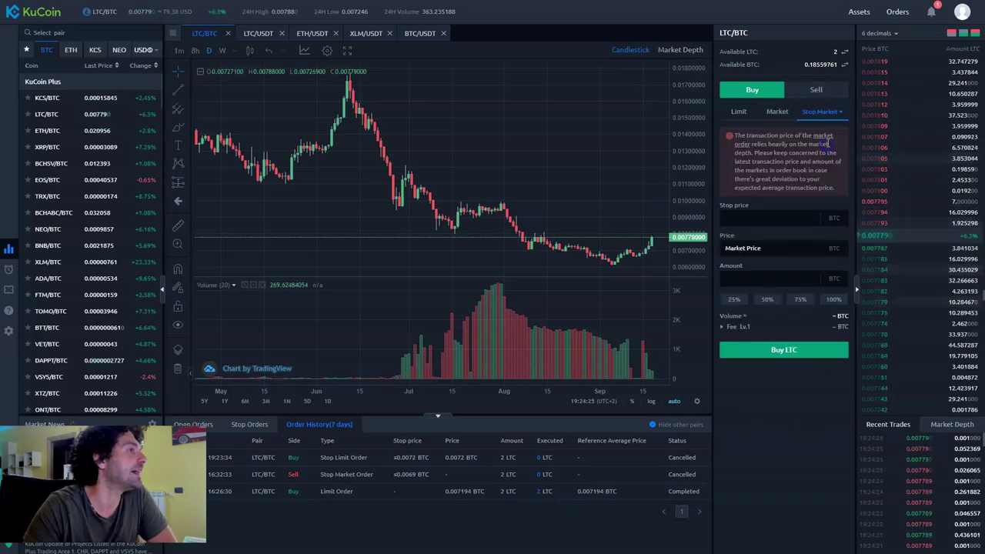
pyautogui.click(822, 127)
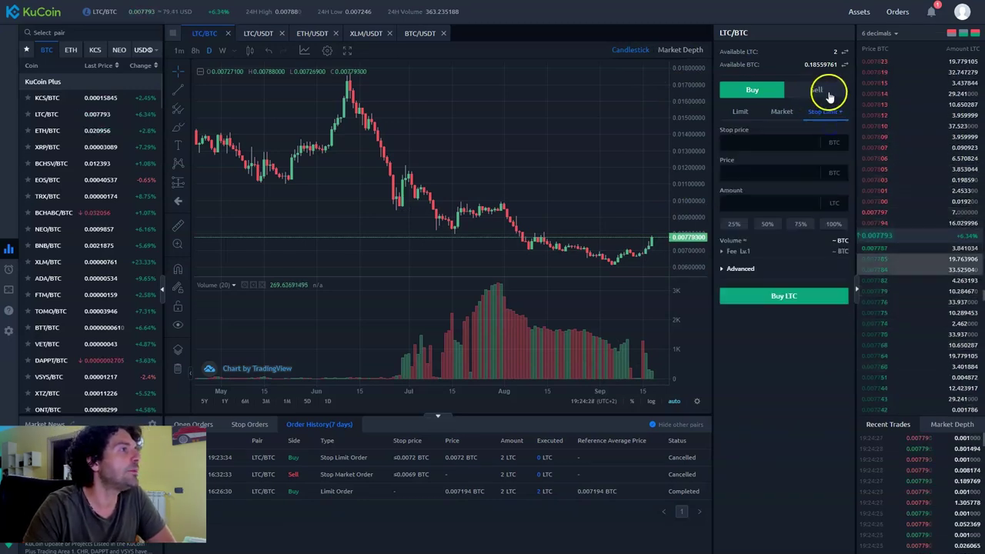
# Step: Place a stop-limit sell order for 2 LTC with stop price and price at 0.007200 BTC, and show the stop orders list
pyautogui.click(817, 91)
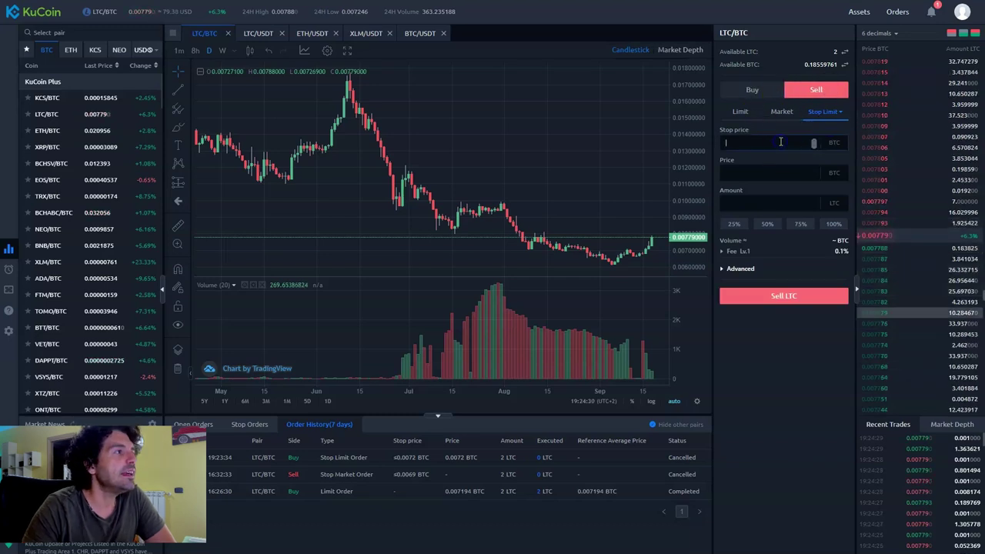
pyautogui.write('0.007200')
pyautogui.click(805, 171)
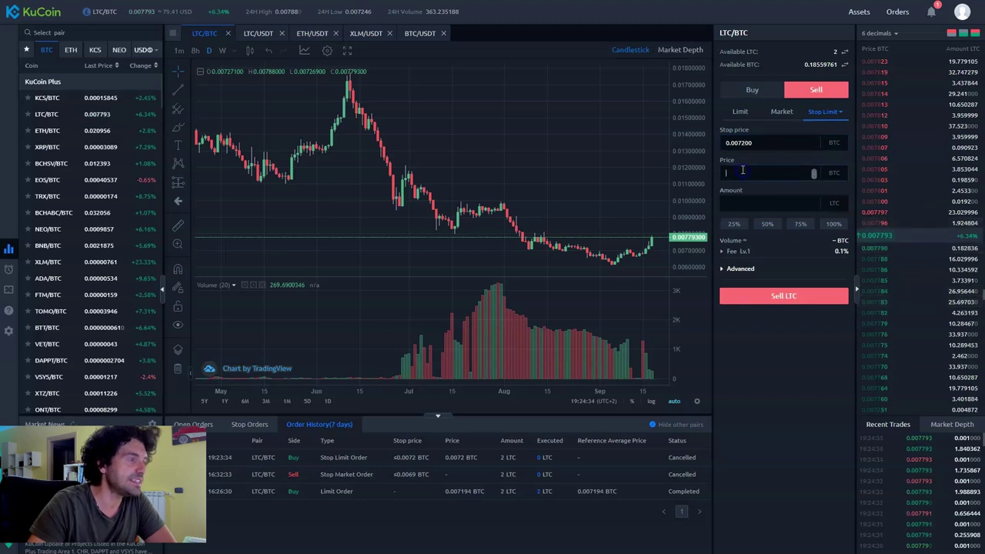
pyautogui.write('0.0072')
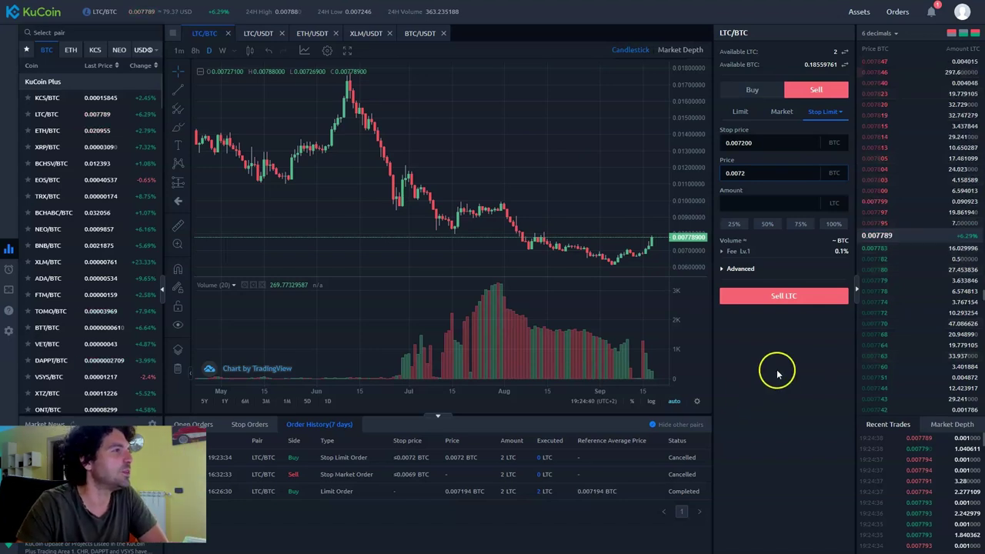
pyautogui.click(765, 201)
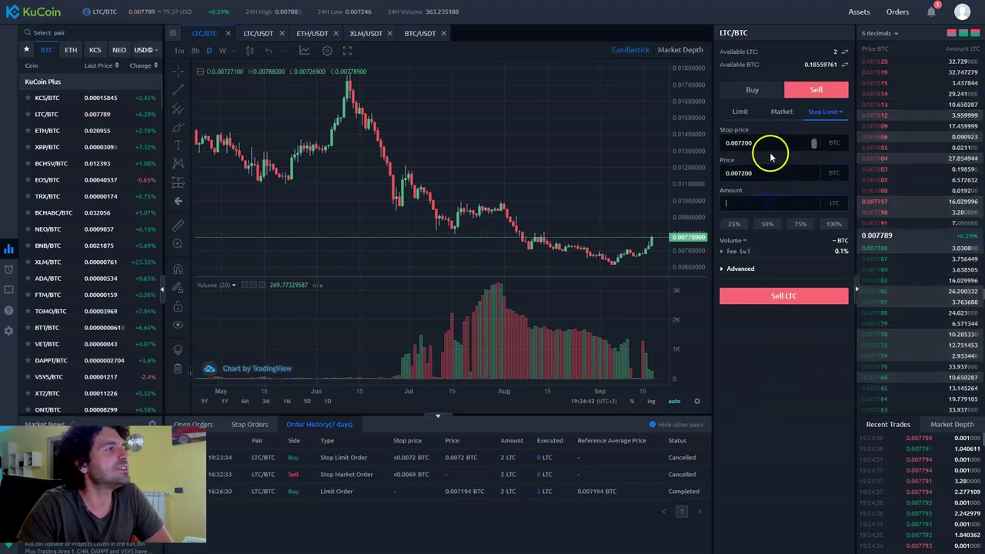
pyautogui.write('2')
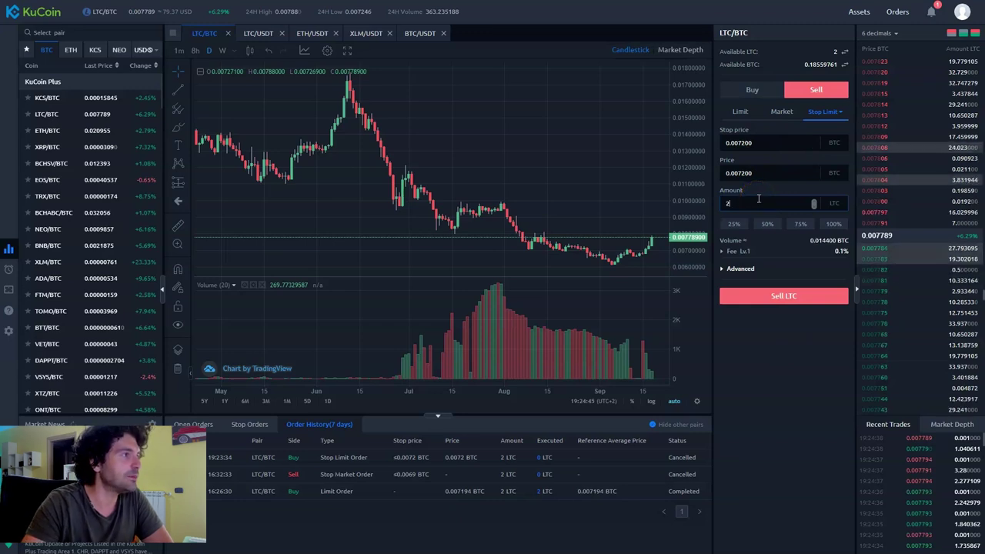
pyautogui.click(799, 300)
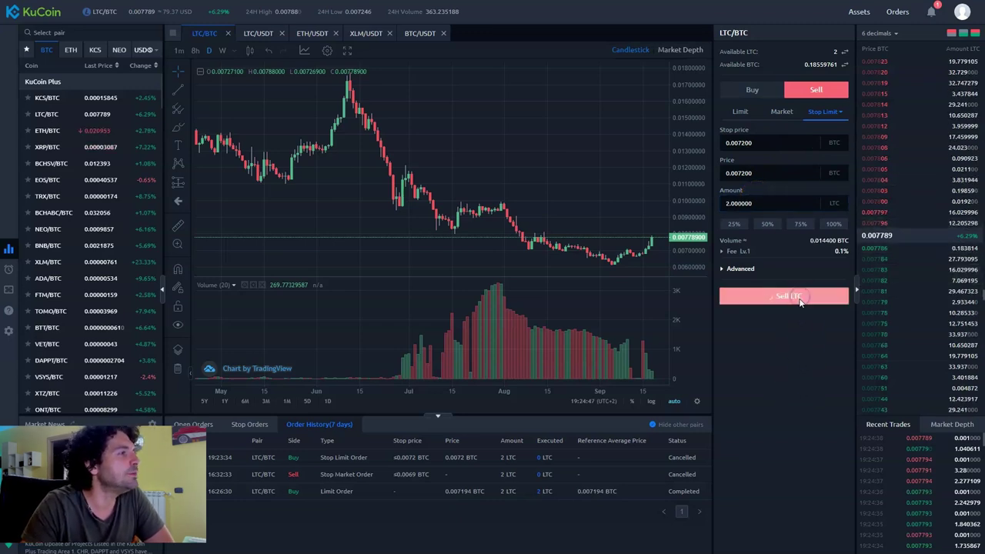
pyautogui.click(250, 426)
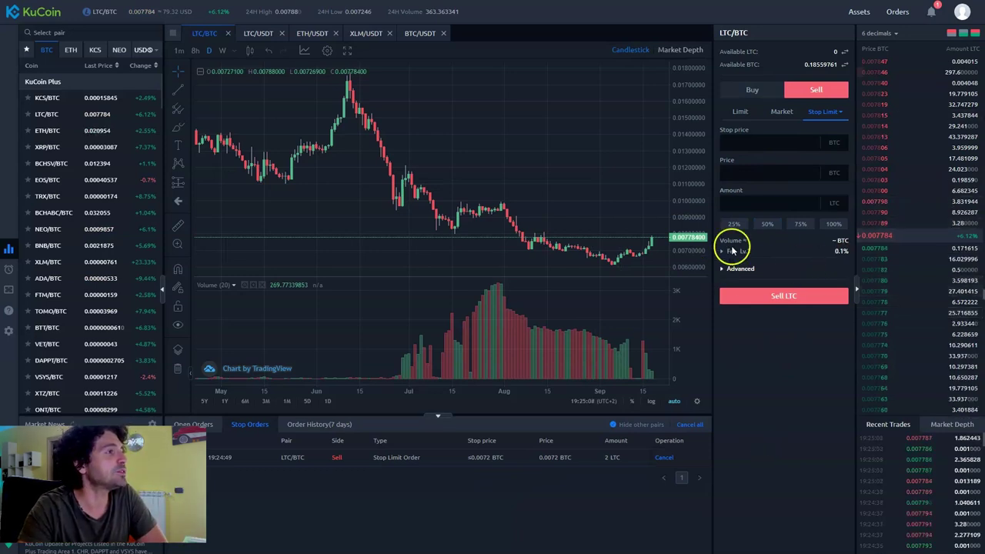
# Step: View the taker and maker fee breakdown and the advanced options of the LTC sell form
pyautogui.click(729, 254)
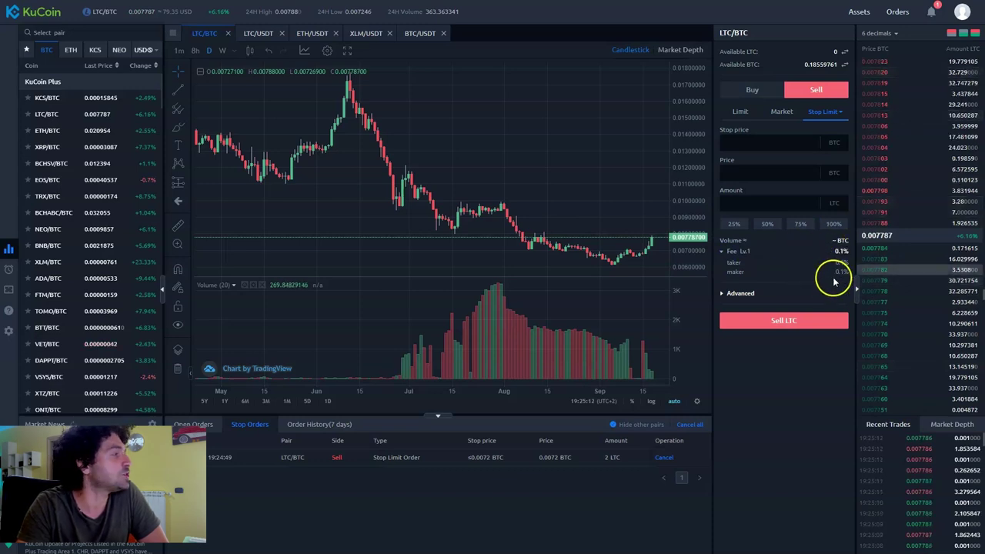
pyautogui.click(751, 292)
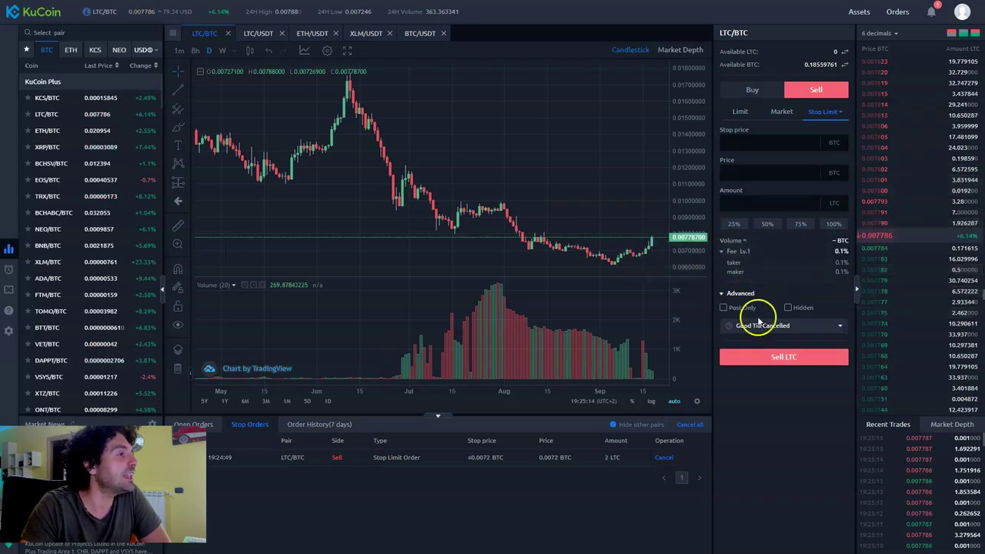
pyautogui.moveTo(738, 312)
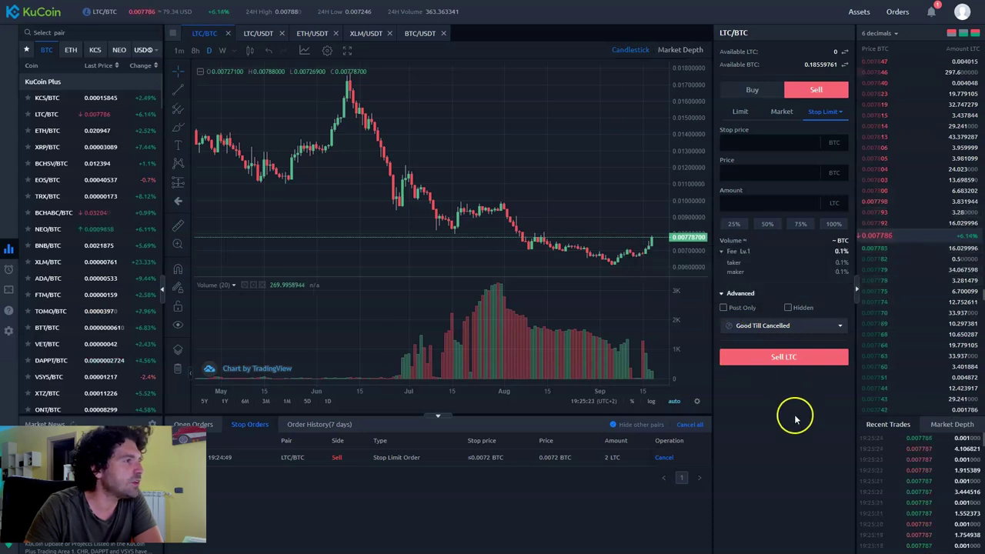
pyautogui.click(741, 293)
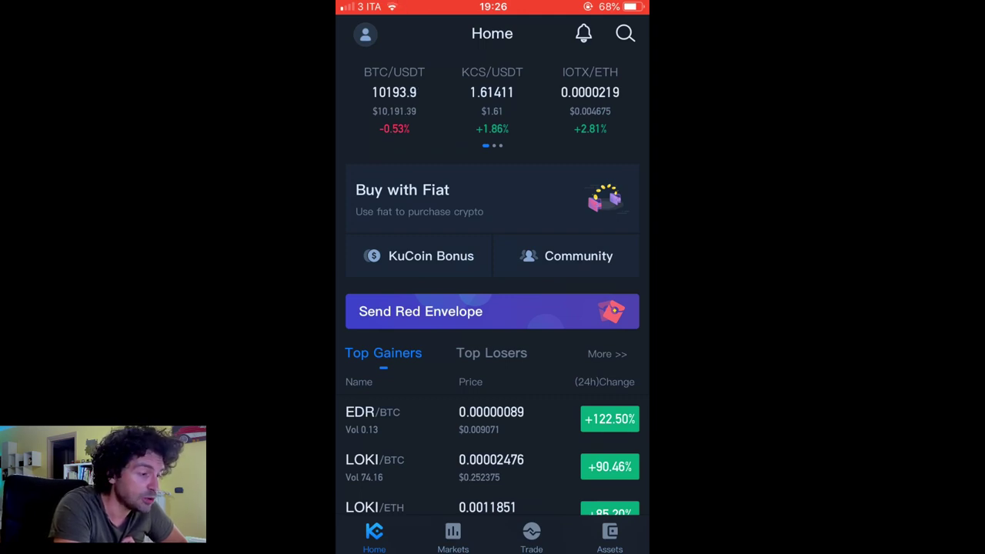
# Step: In the KuCoin mobile app, open LTC/BTC from the BTC market listings and look over its chart and order book
pyautogui.scroll(-2, 493, 346)
pyautogui.click(453, 537)
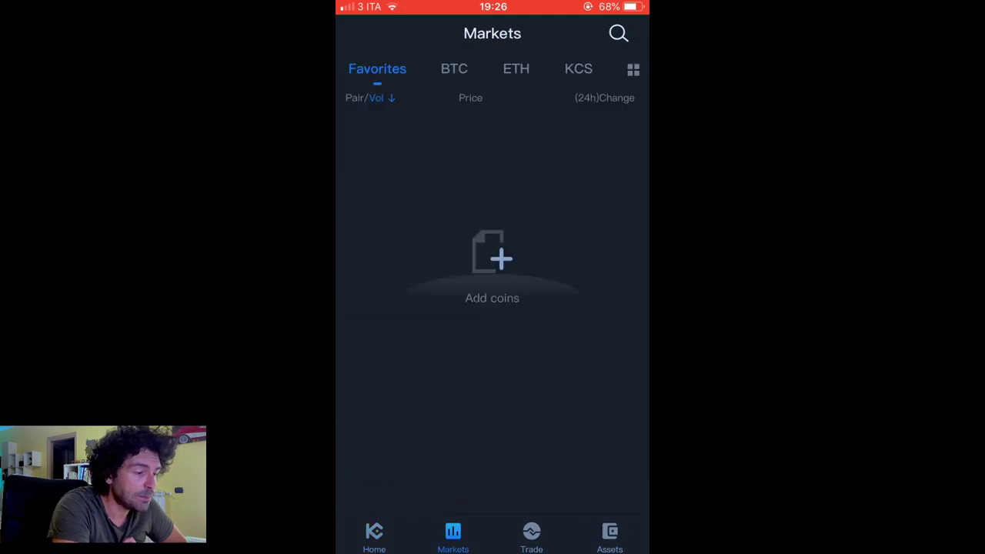
pyautogui.moveTo(569, 308); pyautogui.dragTo(416, 308)
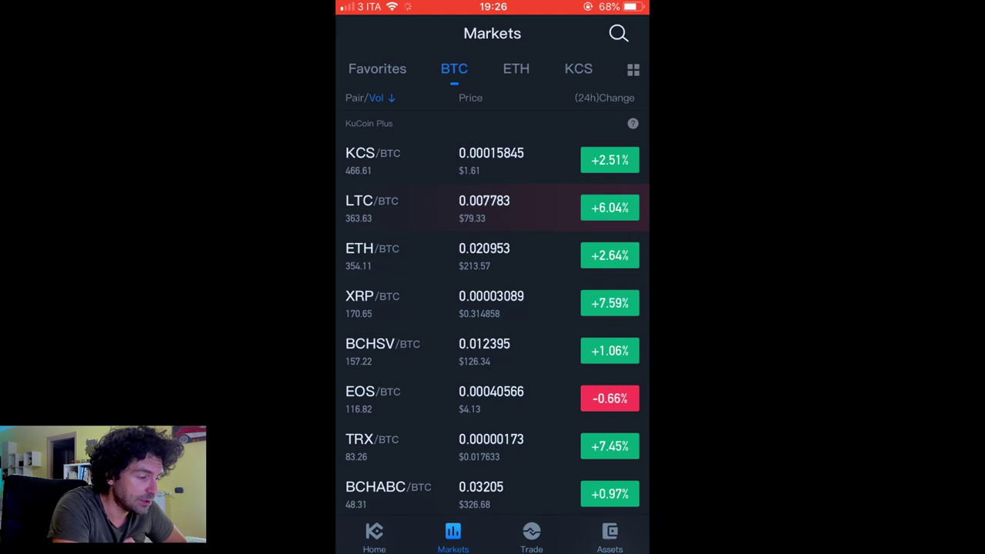
pyautogui.click(477, 208)
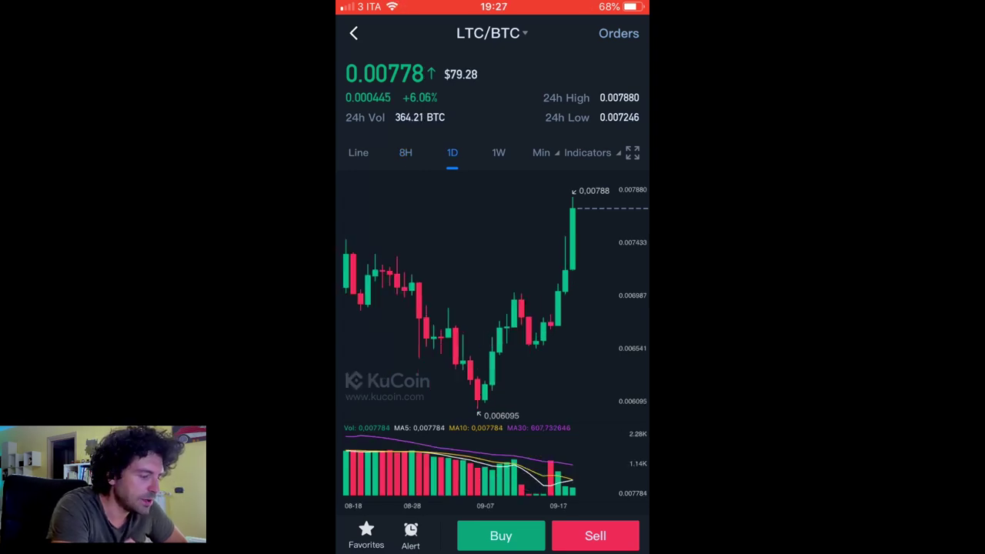
pyautogui.scroll(-3, 493, 308)
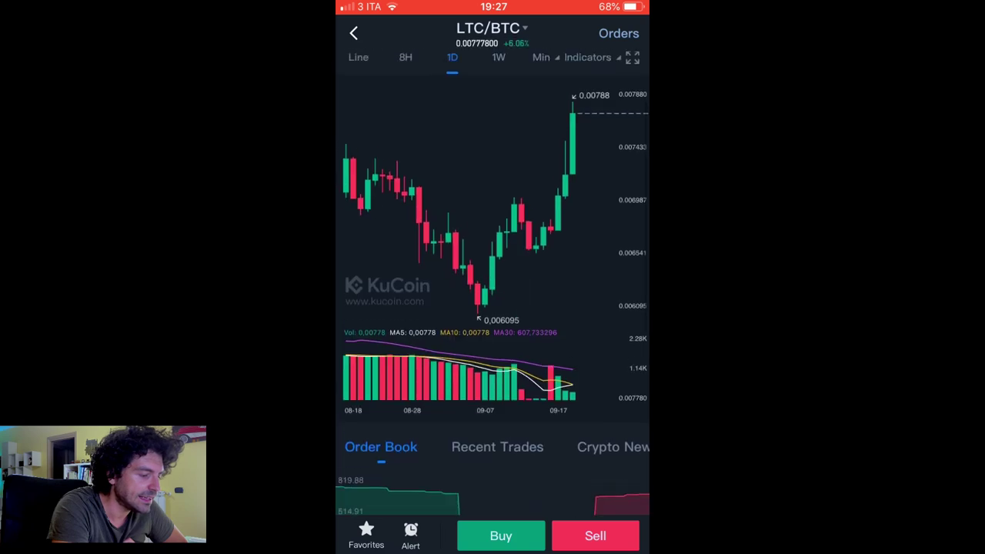
pyautogui.scroll(3, 492, 308)
# Step: Leave the mobile chart and look over the LTC/BTC trade form and its order type choices
pyautogui.click(353, 33)
pyautogui.click(531, 537)
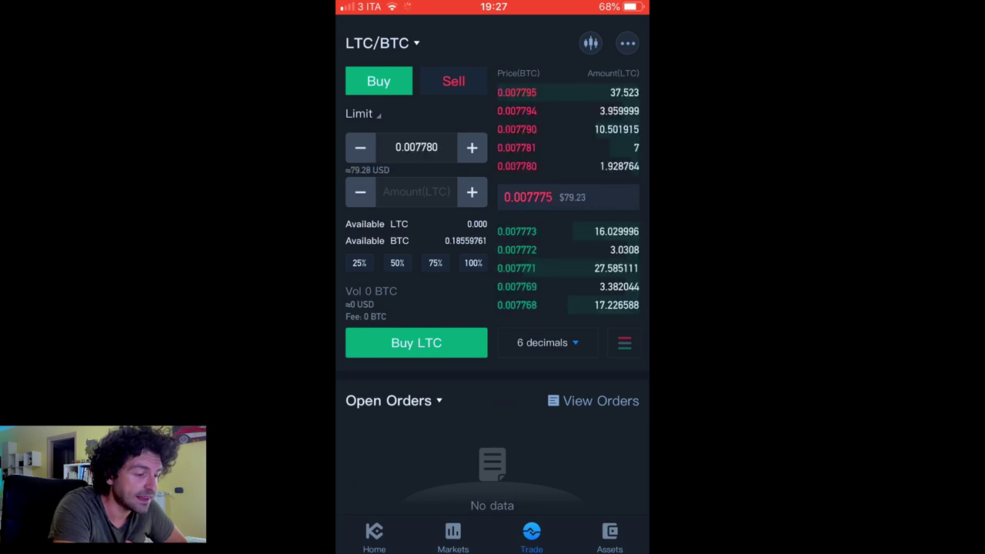
pyautogui.click(362, 113)
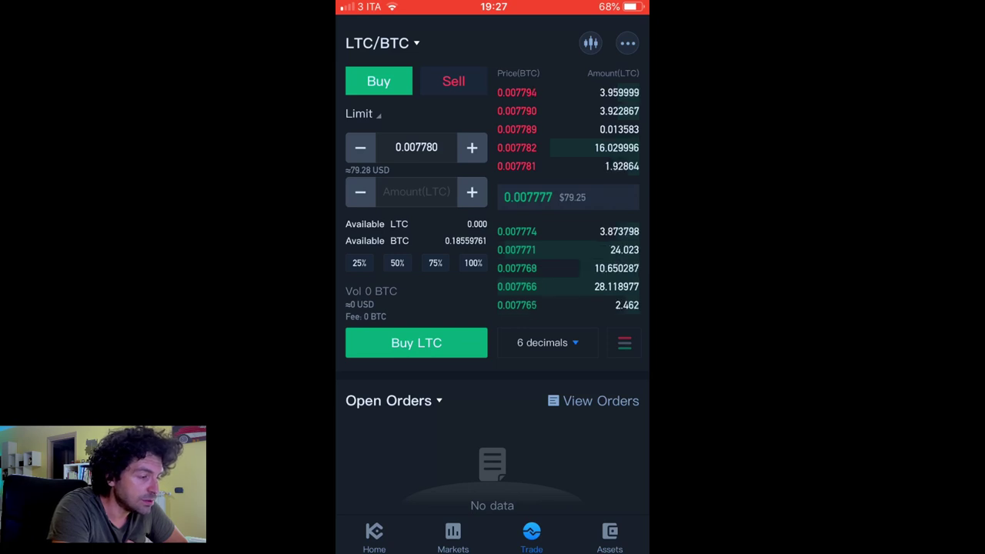
pyautogui.click(453, 537)
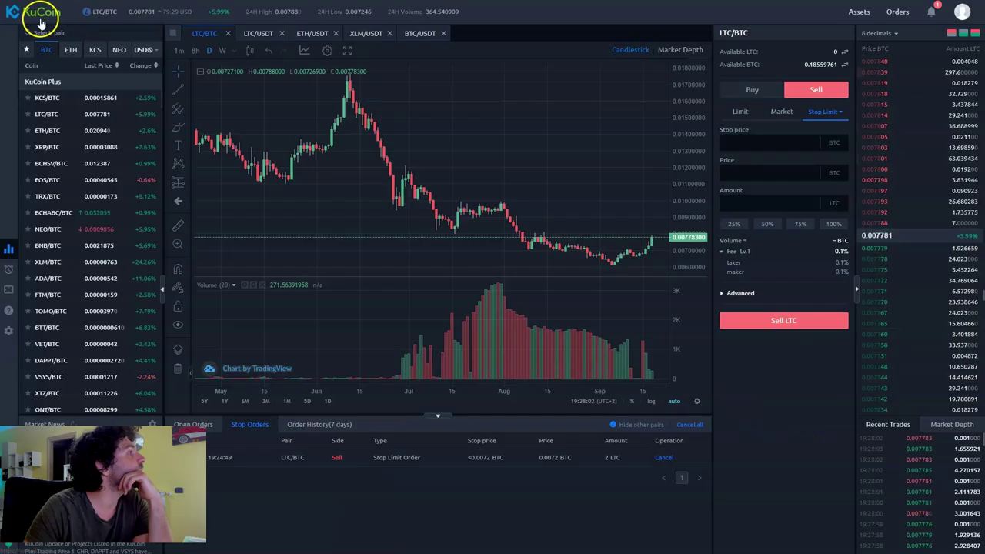
# Step: Switch back to the KuCoin website, return to its home page and open the trading fee page
pyautogui.click(40, 17)
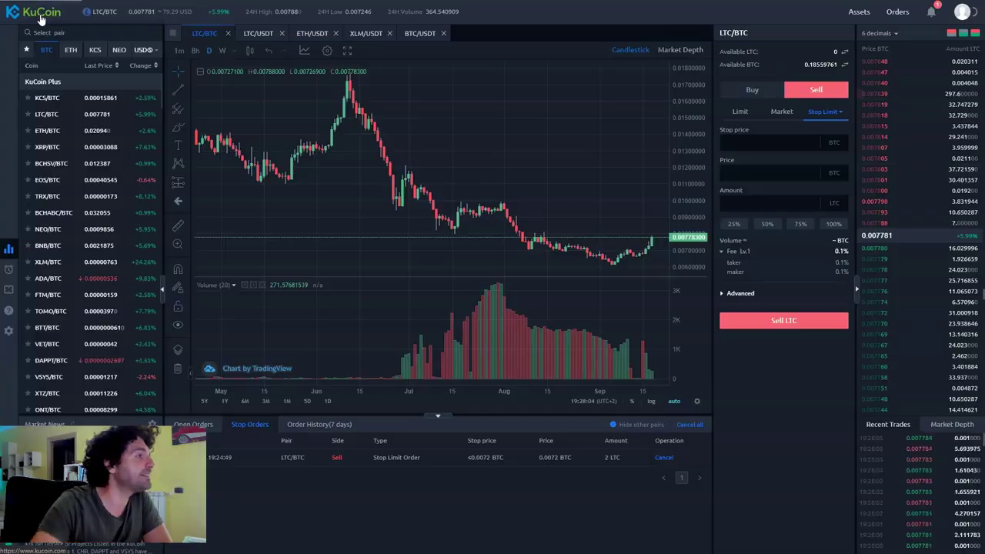
pyautogui.scroll(-15, 650, 369)
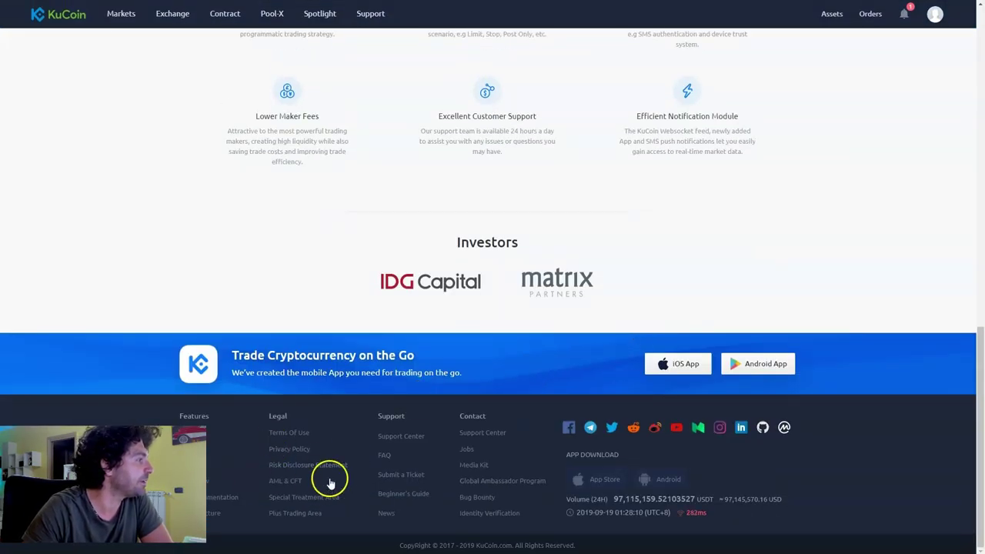
pyautogui.click(234, 501)
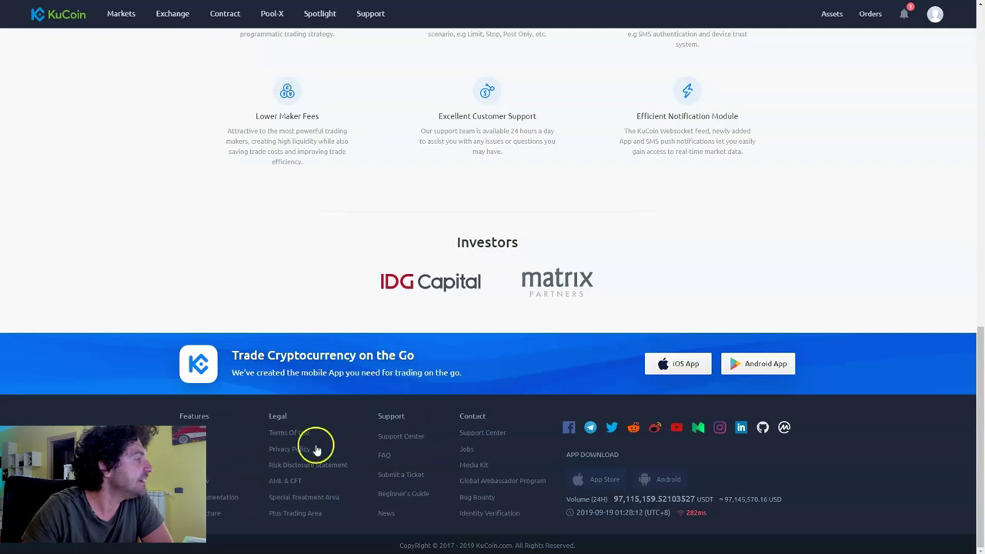
# Step: Review the maker and taker fees of the Average L1 level and the requirements for Silver L2
pyautogui.moveTo(238, 138); pyautogui.dragTo(291, 140)
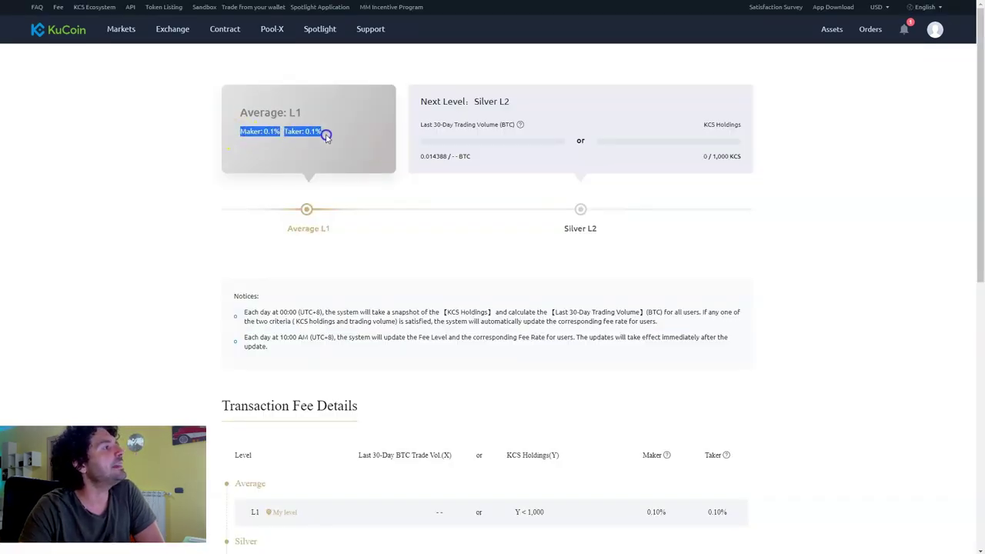
pyautogui.scroll(-1, 457, 178)
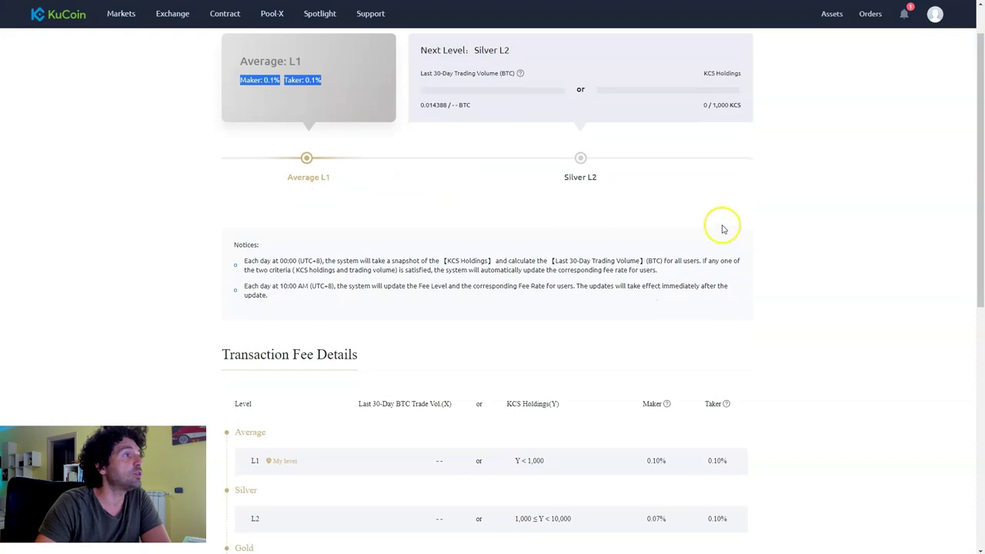
pyautogui.scroll(-1, 724, 229)
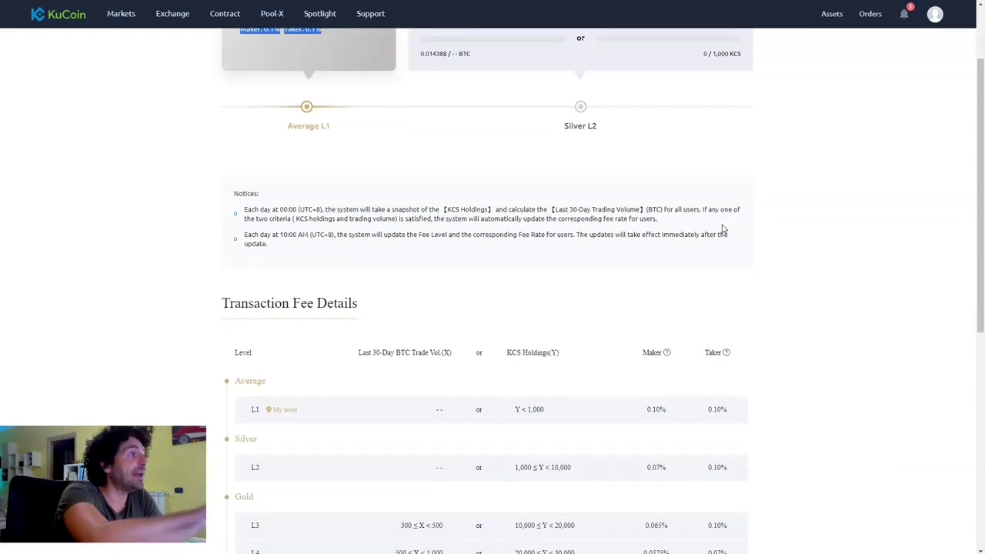
pyautogui.scroll(2, 556, 313)
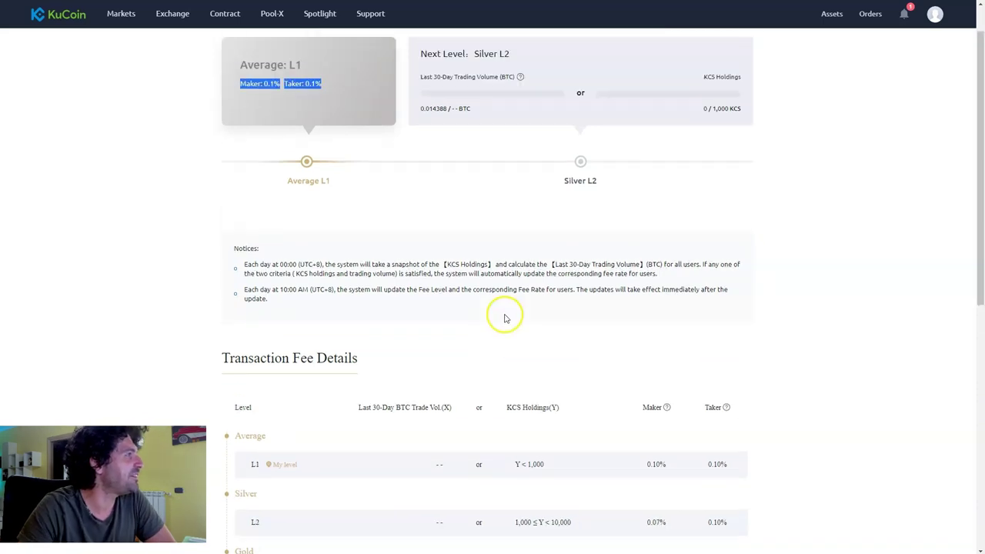
pyautogui.click(455, 307)
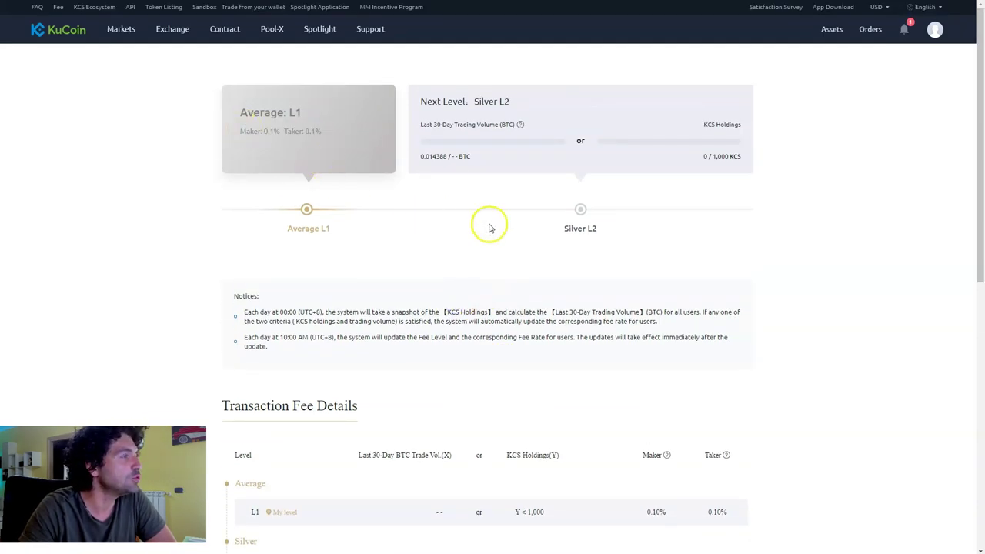
# Step: Examine the Transaction Fee Details table, comparing fees by KCS holdings and highlighting the Silver L2 holdings range
pyautogui.scroll(-3, 670, 329)
pyautogui.scroll(-2, 662, 316)
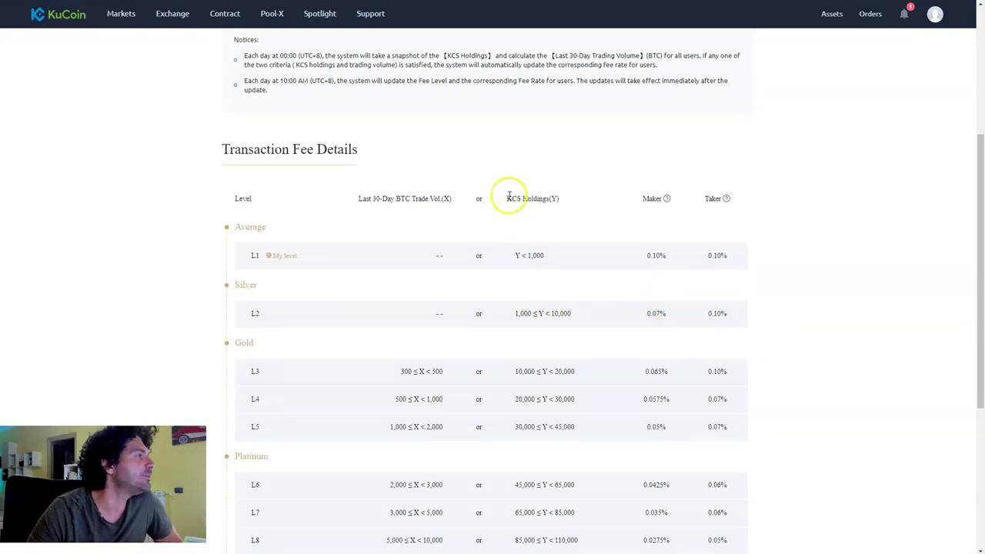
pyautogui.moveTo(509, 199); pyautogui.dragTo(565, 202)
pyautogui.click(639, 154)
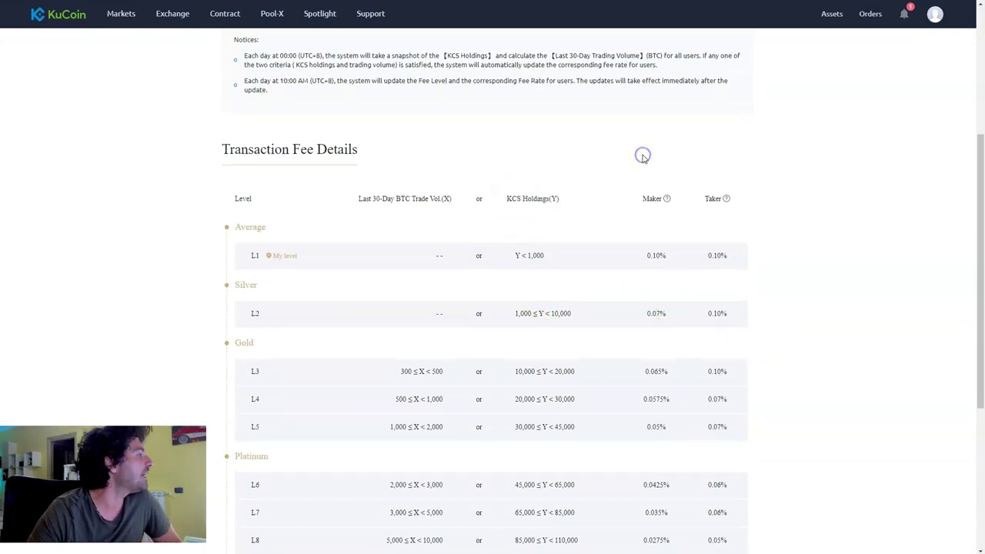
pyautogui.scroll(2, 647, 161)
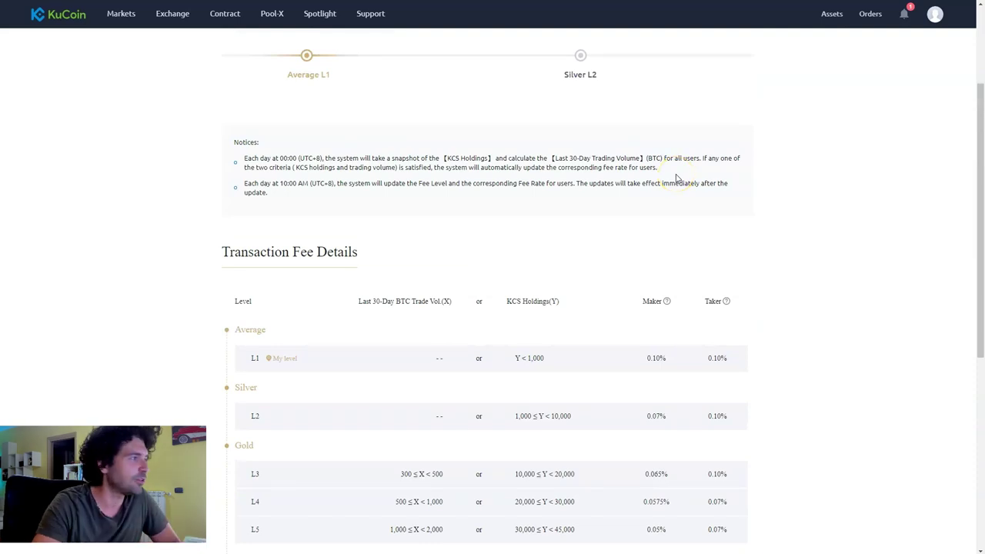
pyautogui.scroll(3, 672, 183)
pyautogui.scroll(-2, 670, 188)
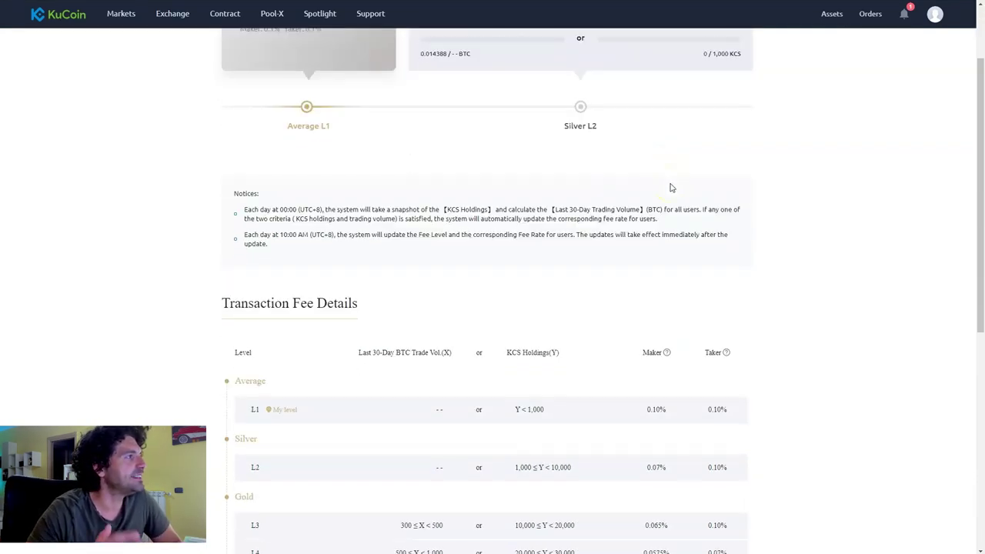
pyautogui.scroll(-3, 670, 186)
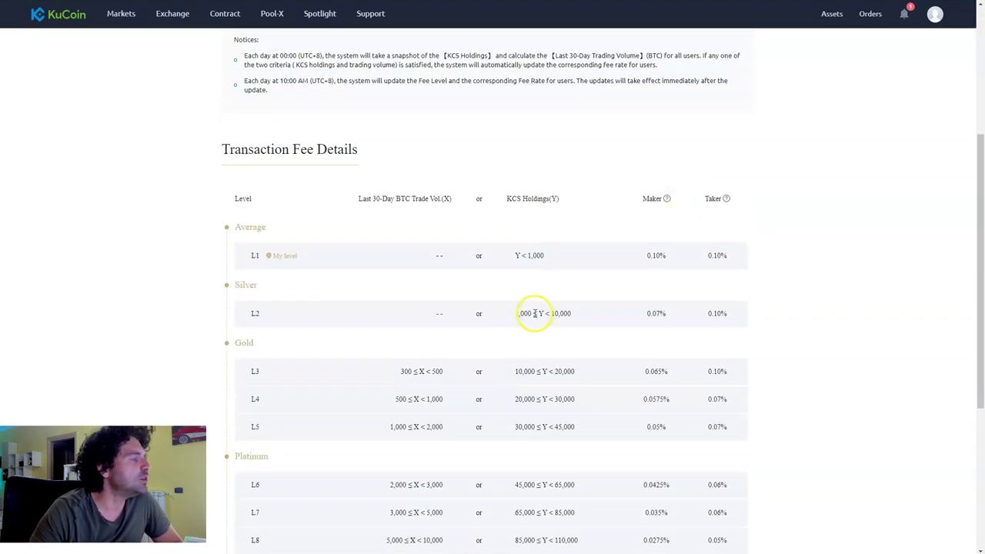
pyautogui.moveTo(570, 314); pyautogui.dragTo(508, 314)
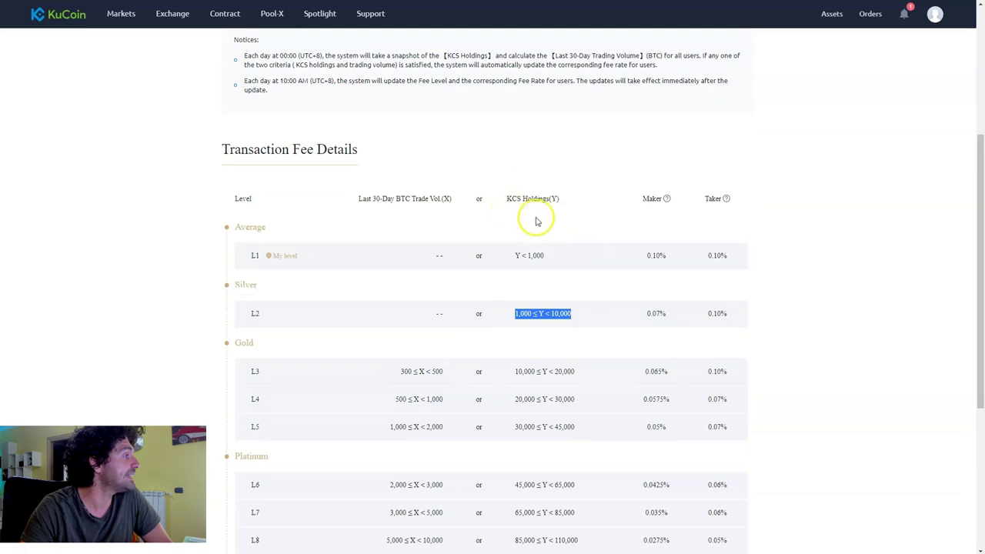
pyautogui.scroll(-1, 521, 213)
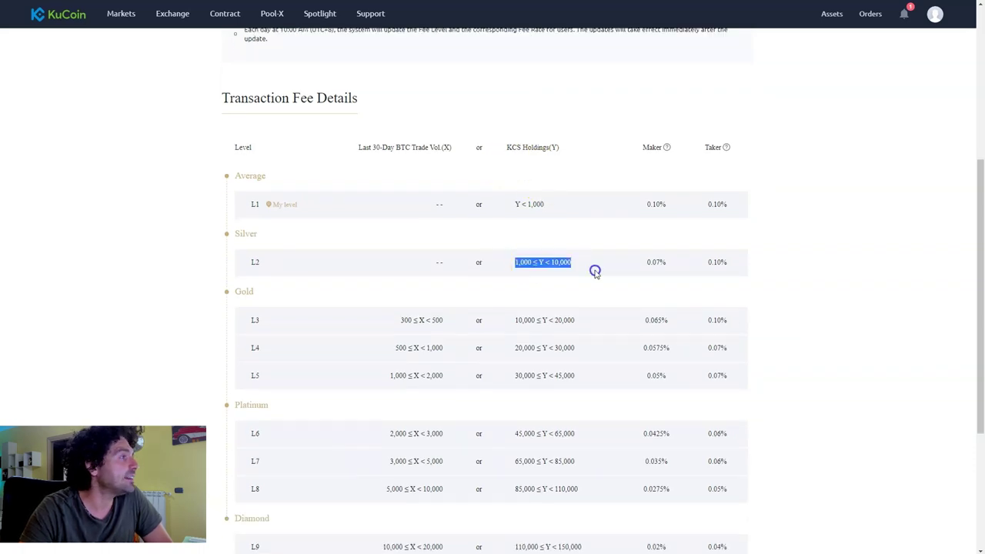
# Step: Check the next-level requirements for Silver L2 against the fee table and highlight the Silver L2 KCS holdings range
pyautogui.scroll(1, 537, 264)
pyautogui.click(539, 270)
pyautogui.scroll(5, 573, 385)
pyautogui.scroll(-4, 608, 431)
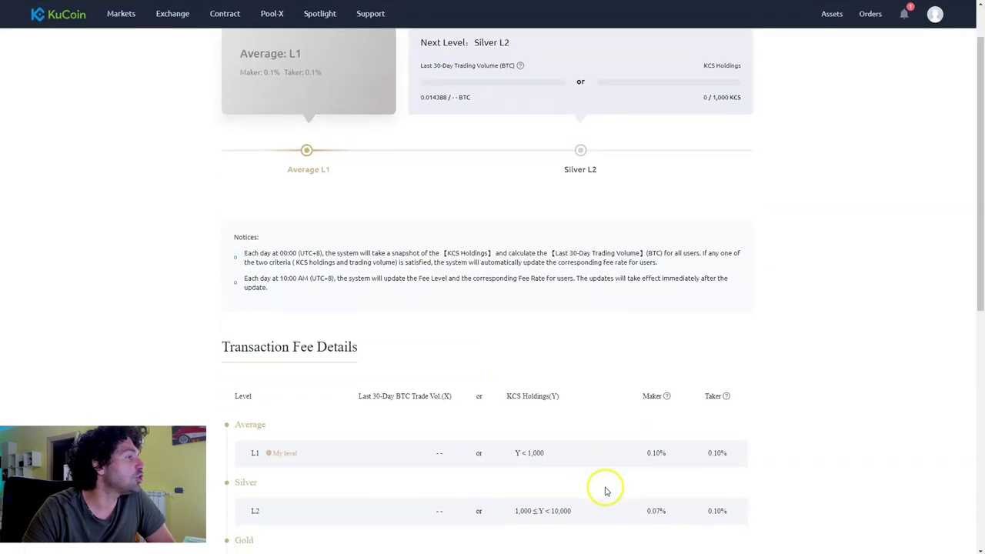
pyautogui.moveTo(595, 372); pyautogui.dragTo(519, 365)
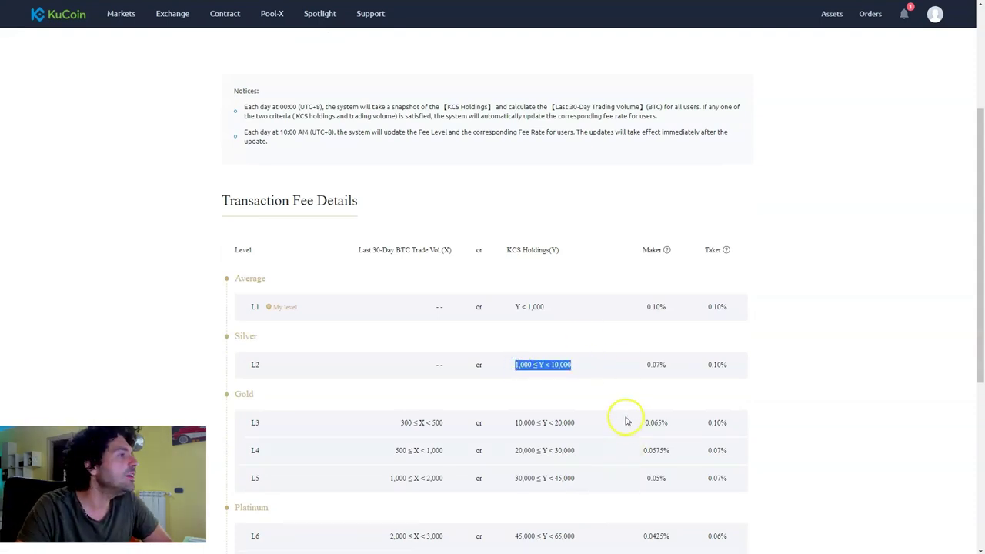
pyautogui.scroll(-1, 631, 418)
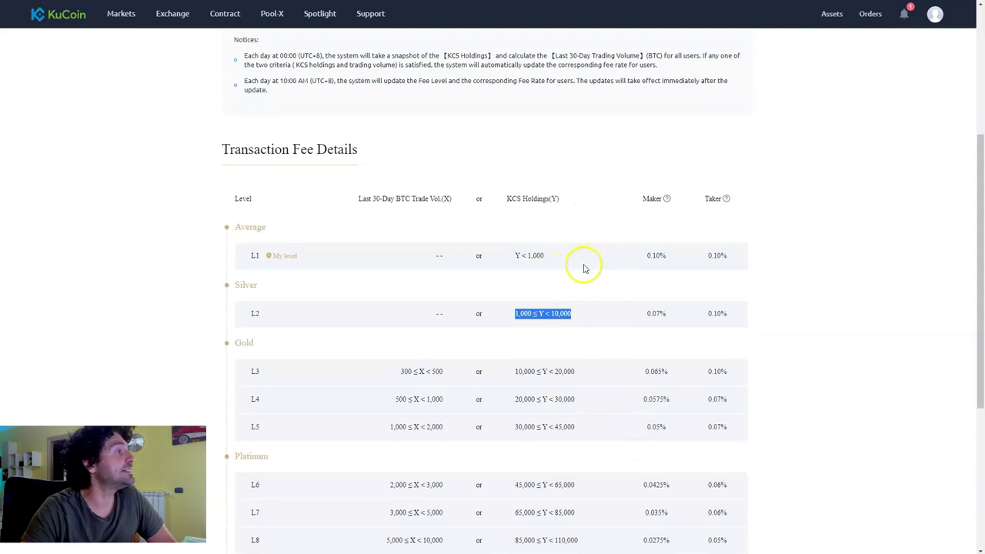
# Step: Highlight the Silver L2 maker fee in the Transaction Fee Details table and compare it with the taker fee
pyautogui.scroll(-2, 471, 209)
pyautogui.click(635, 212)
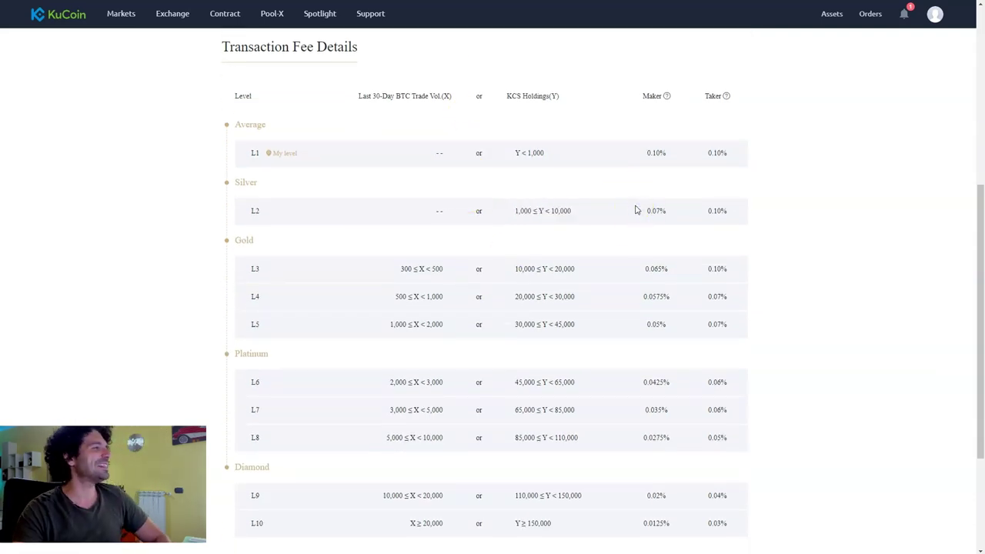
pyautogui.moveTo(668, 213); pyautogui.dragTo(643, 212)
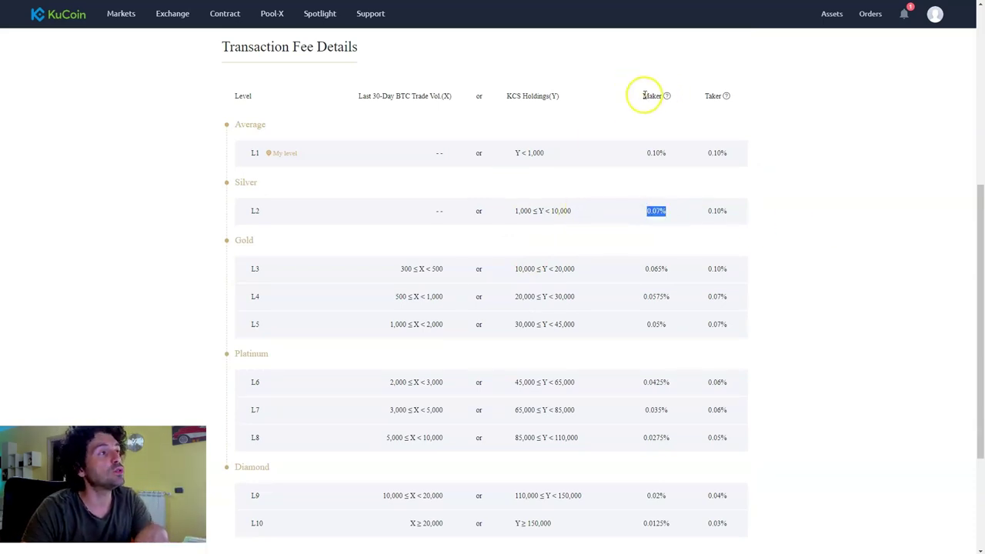
pyautogui.hotkey('ctrl', 'a')
pyautogui.moveTo(690, 202); pyautogui.dragTo(715, 210)
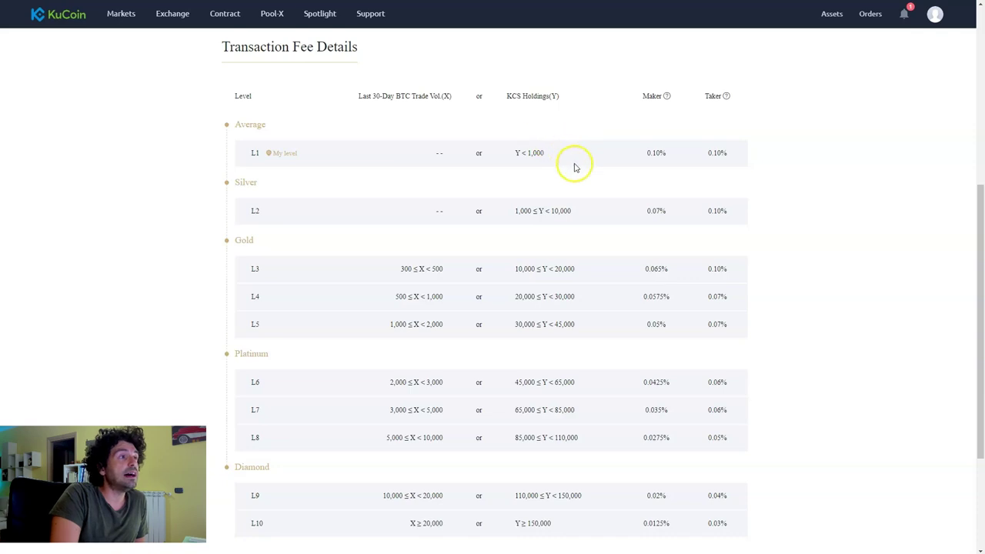
# Step: Examine the Gold levels in the fee table, highlighting the L3 trade volume and maker fee and the L4 KCS holdings
pyautogui.scroll(-1, 574, 167)
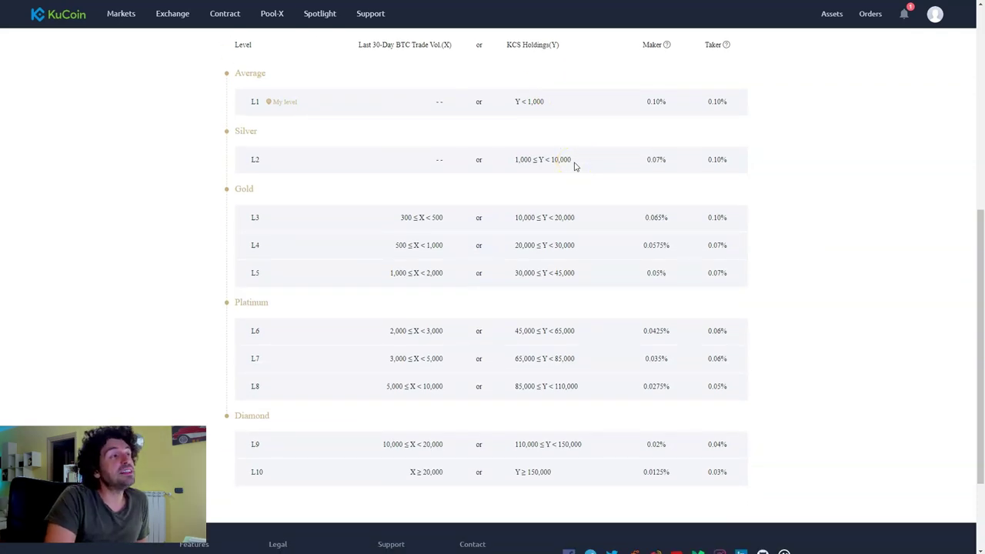
pyautogui.click(689, 172)
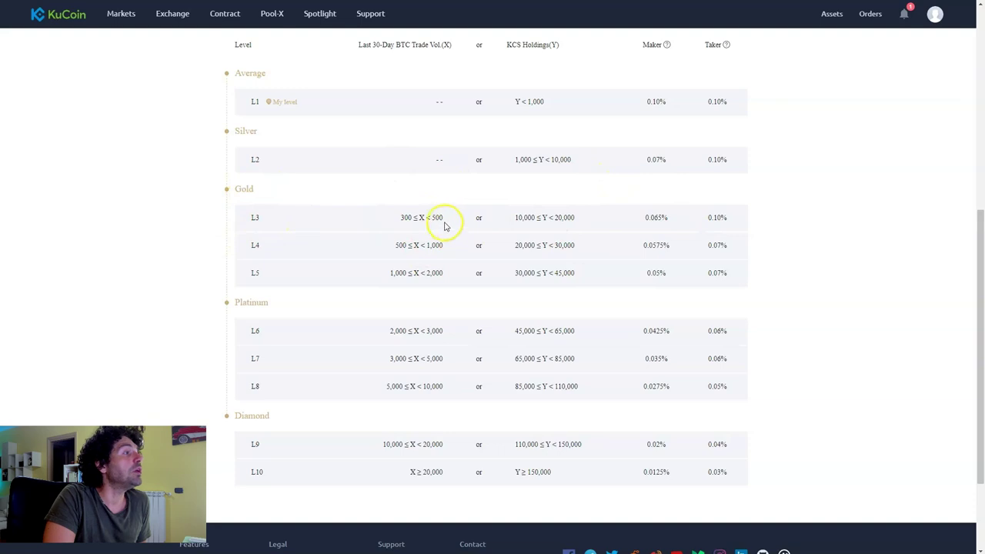
pyautogui.moveTo(396, 218); pyautogui.dragTo(446, 249)
pyautogui.click(541, 251)
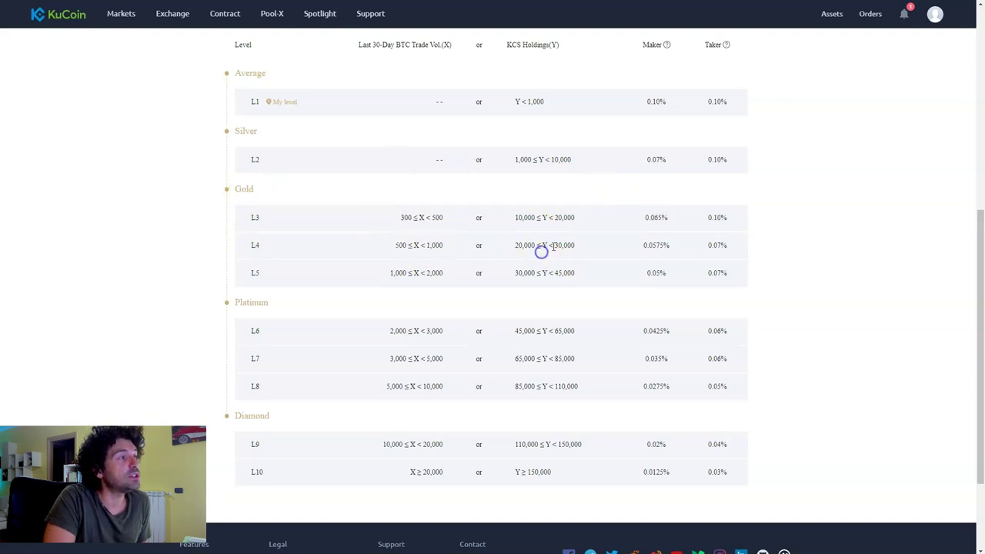
pyautogui.moveTo(644, 219); pyautogui.dragTo(663, 220)
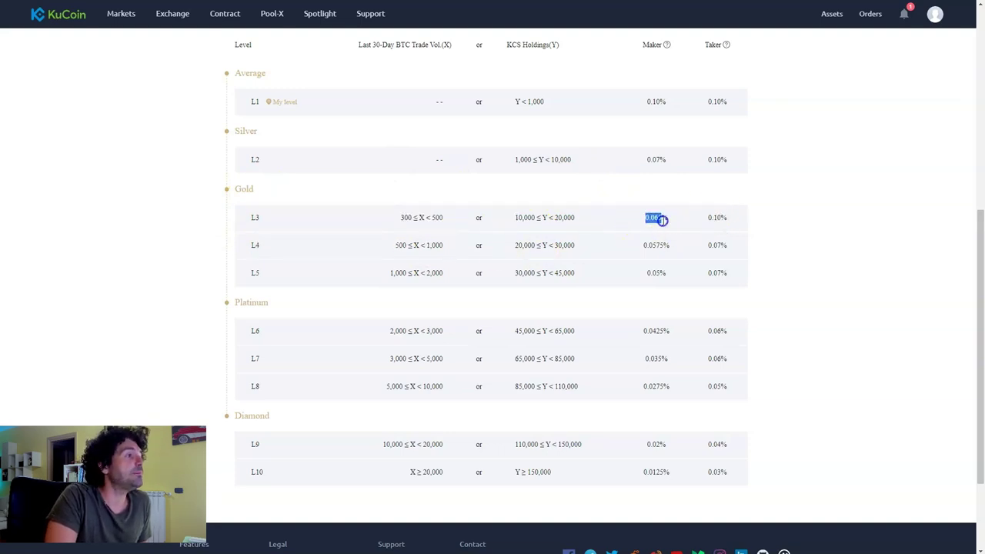
pyautogui.click(674, 228)
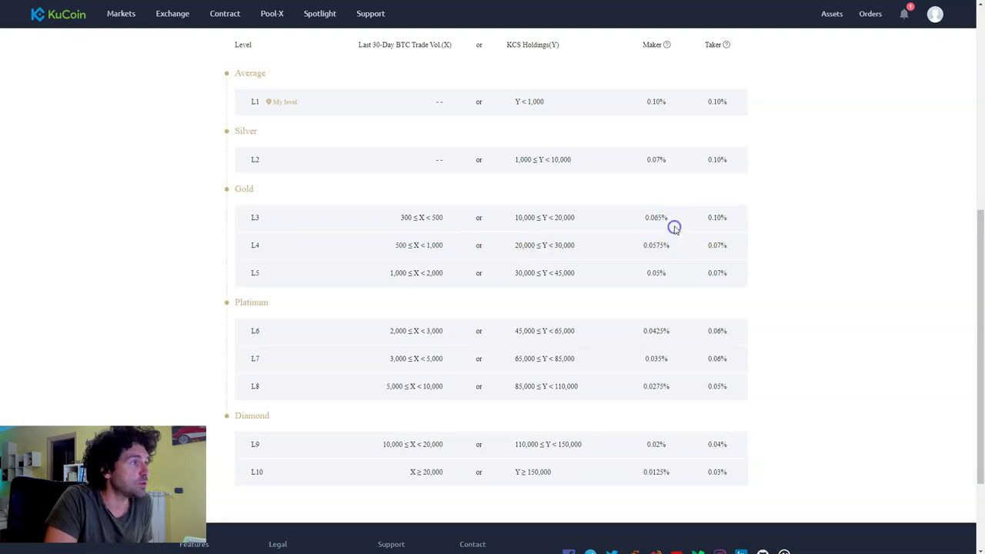
pyautogui.moveTo(388, 219); pyautogui.dragTo(447, 220)
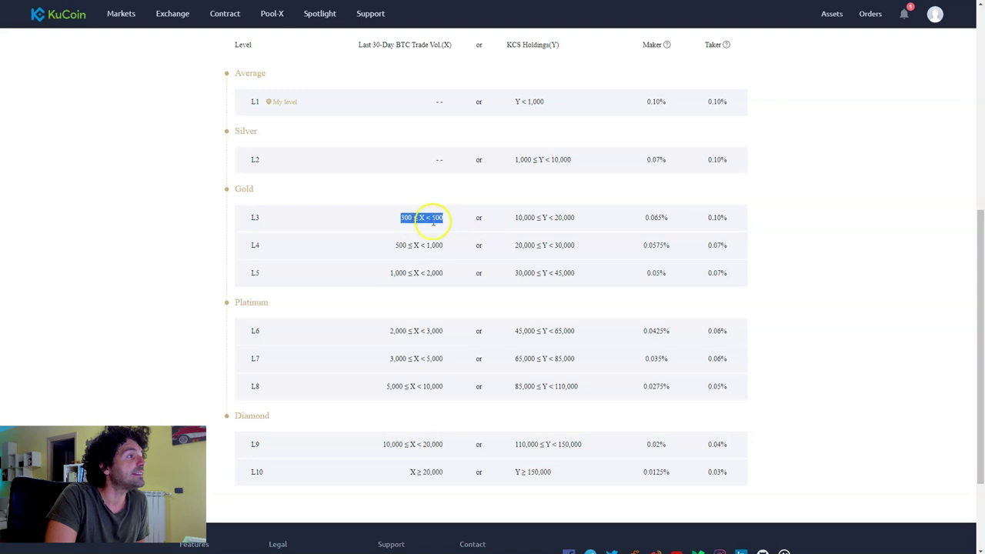
pyautogui.click(589, 249)
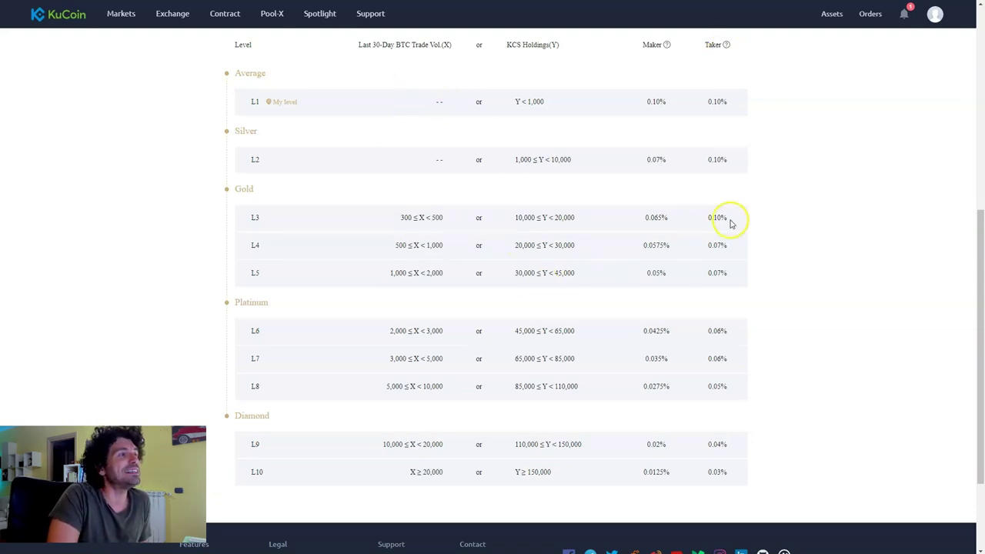
pyautogui.moveTo(518, 245); pyautogui.dragTo(577, 243)
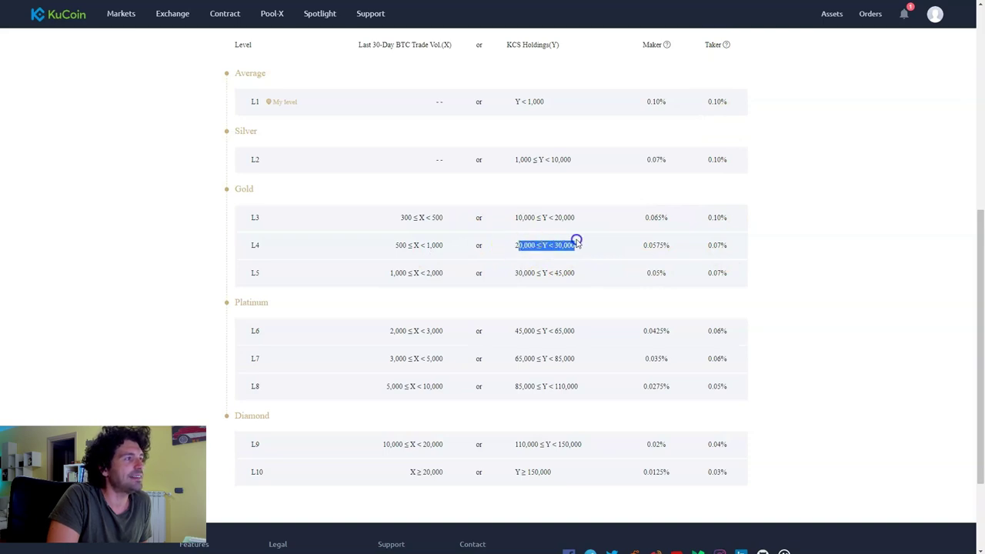
pyautogui.click(591, 247)
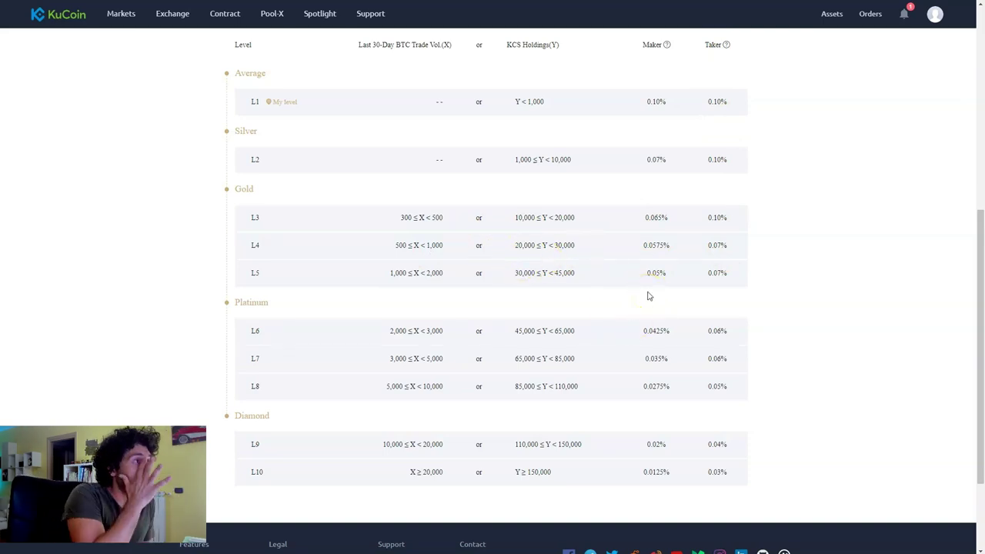
# Step: Highlight the Average L1 maker and taker fees in the fee table and return to the fee level overview
pyautogui.scroll(3, 475, 237)
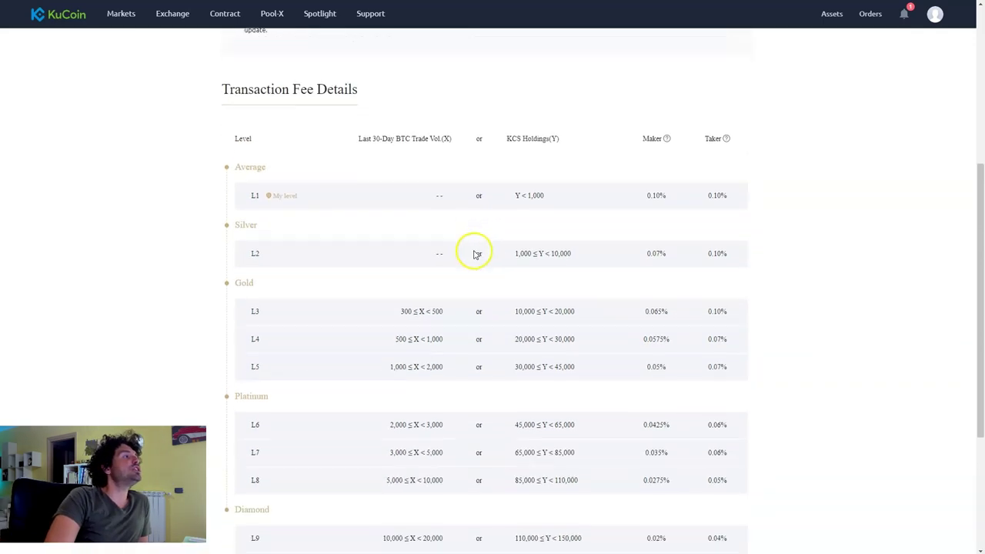
pyautogui.scroll(-4, 471, 253)
pyautogui.click(827, 201)
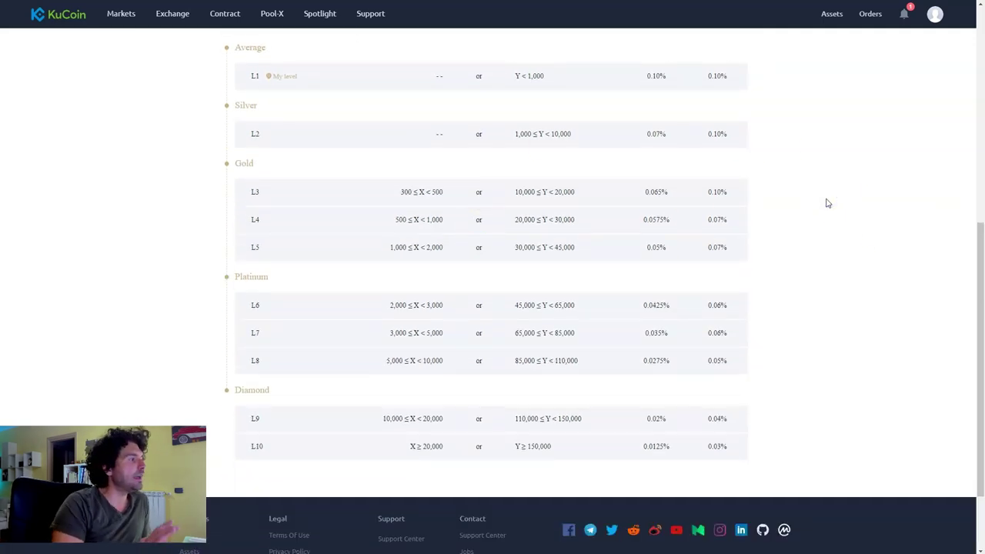
pyautogui.scroll(2, 844, 193)
pyautogui.moveTo(647, 178); pyautogui.dragTo(743, 189)
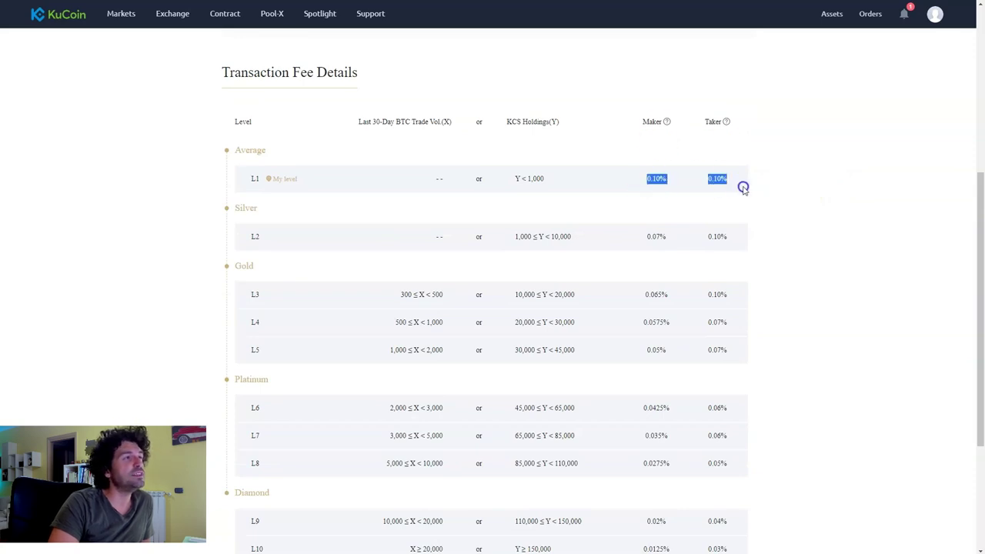
pyautogui.click(812, 199)
pyautogui.moveTo(649, 147); pyautogui.dragTo(739, 182)
pyautogui.click(814, 185)
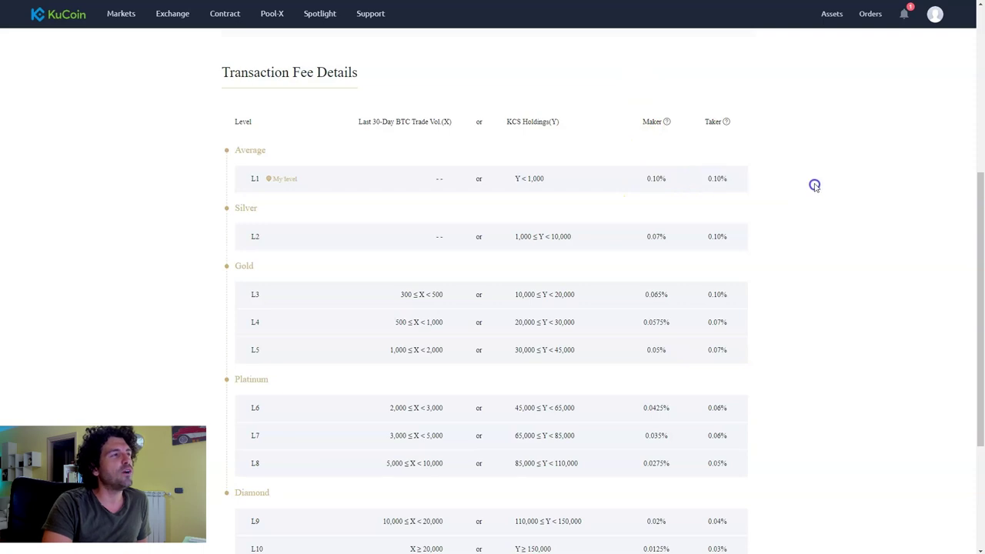
pyautogui.scroll(1, 812, 197)
pyautogui.scroll(2, 813, 198)
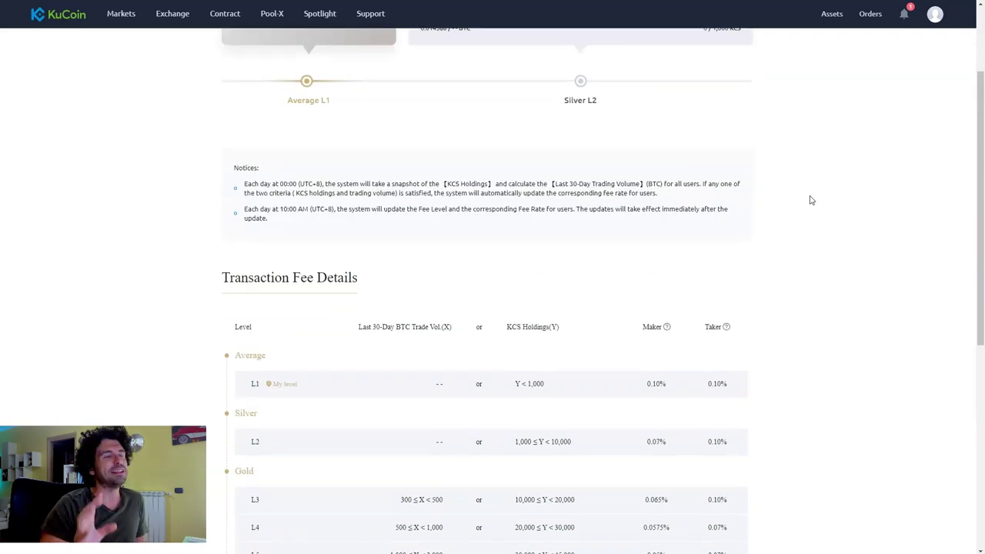
pyautogui.scroll(2, 812, 199)
pyautogui.click(793, 189)
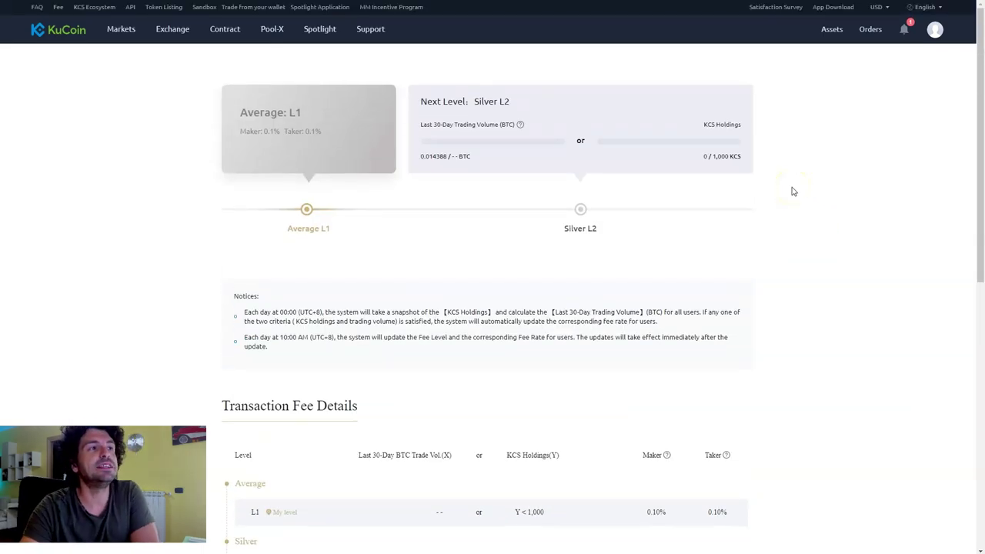